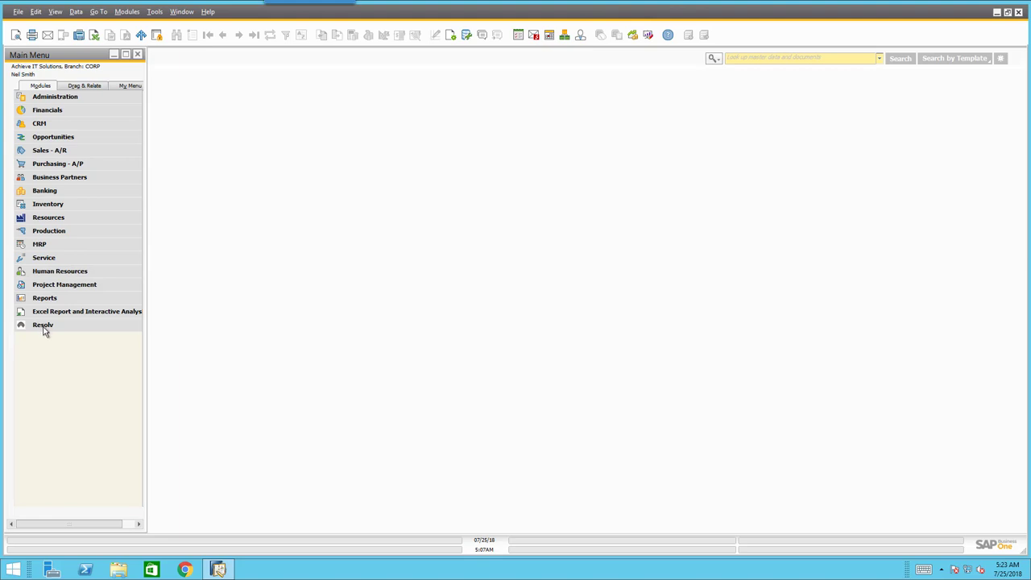
Expand Resolv and its Order-To-Cash folder, selecting the Customer Inquiry entry
click(45, 328)
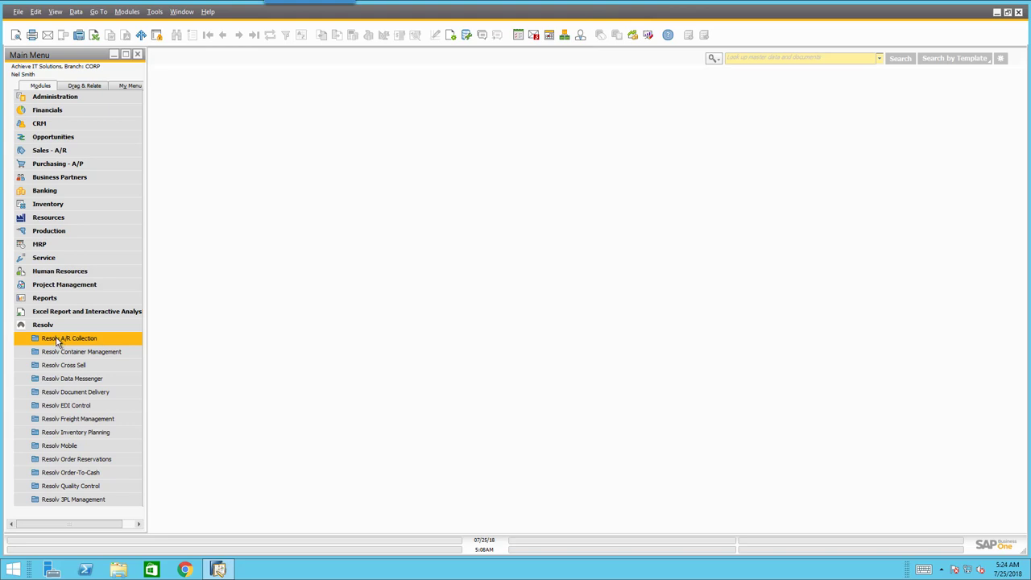
click(72, 473)
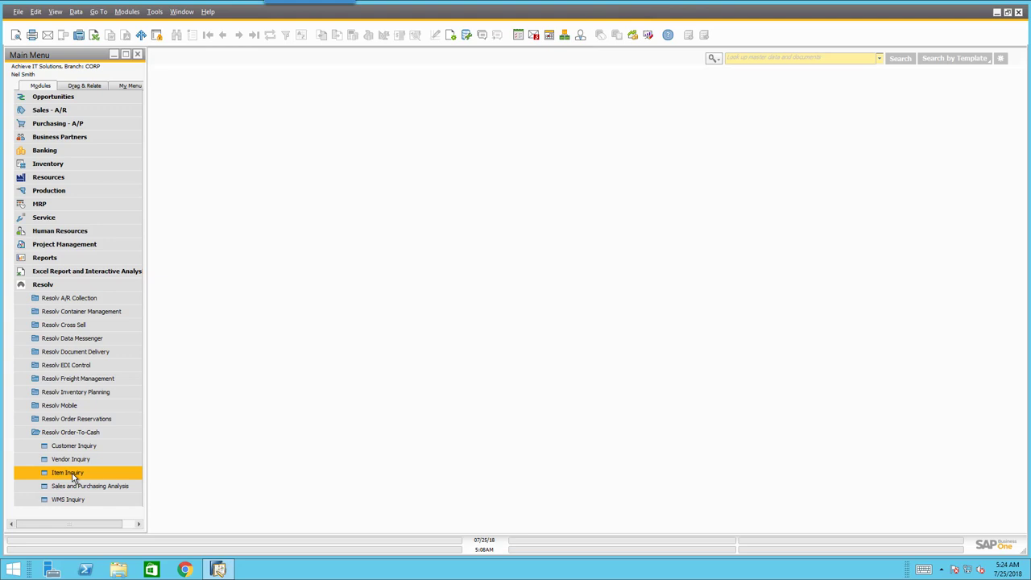
click(79, 458)
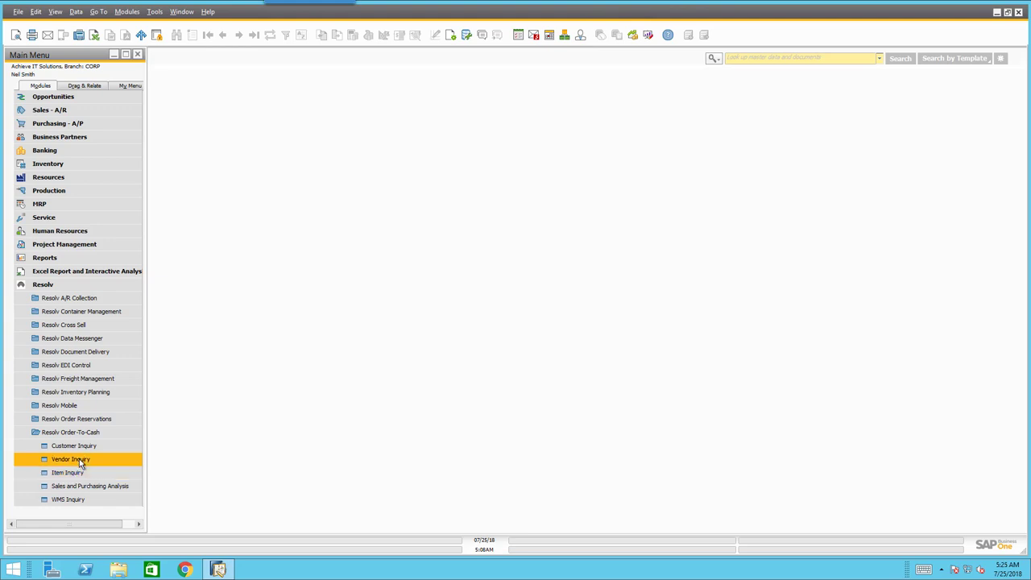
click(82, 450)
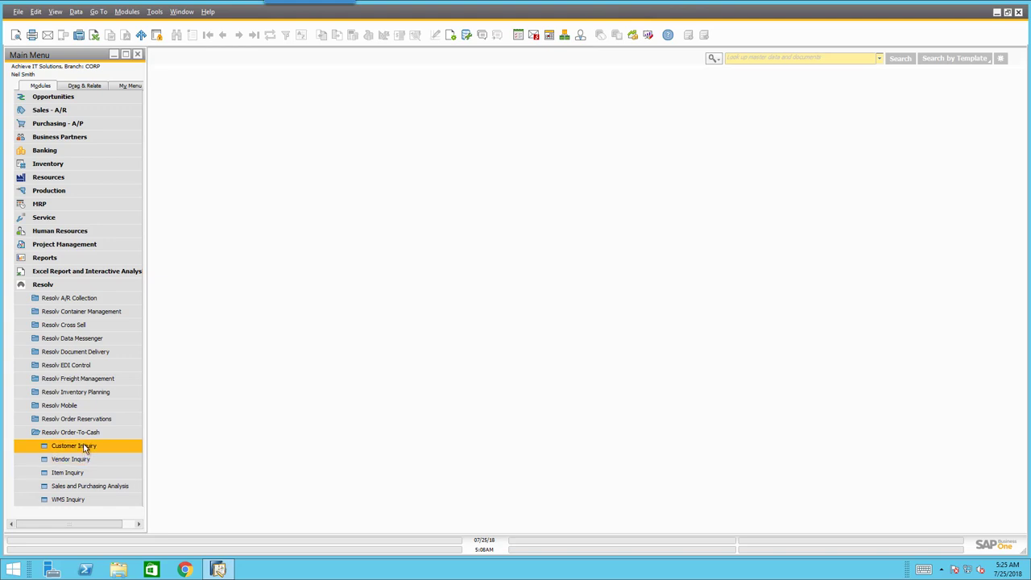
double_click(84, 448)
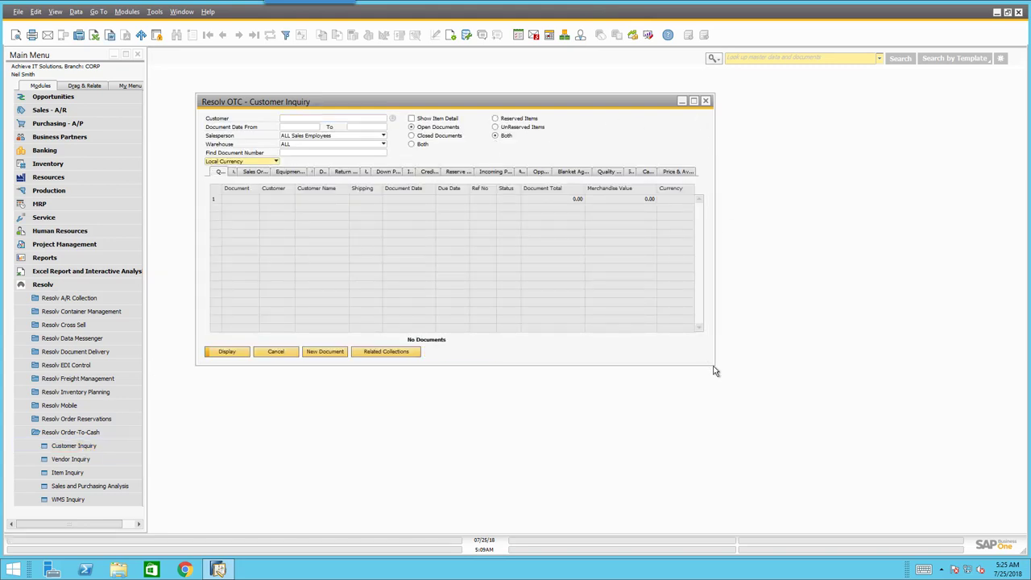
drag(714, 364, 901, 460)
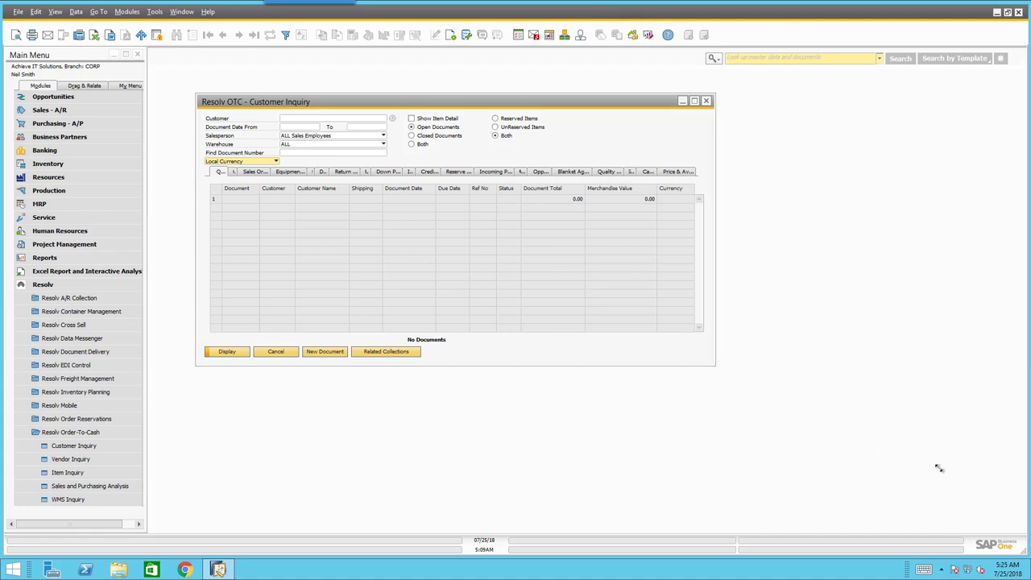
drag(958, 478, 962, 481)
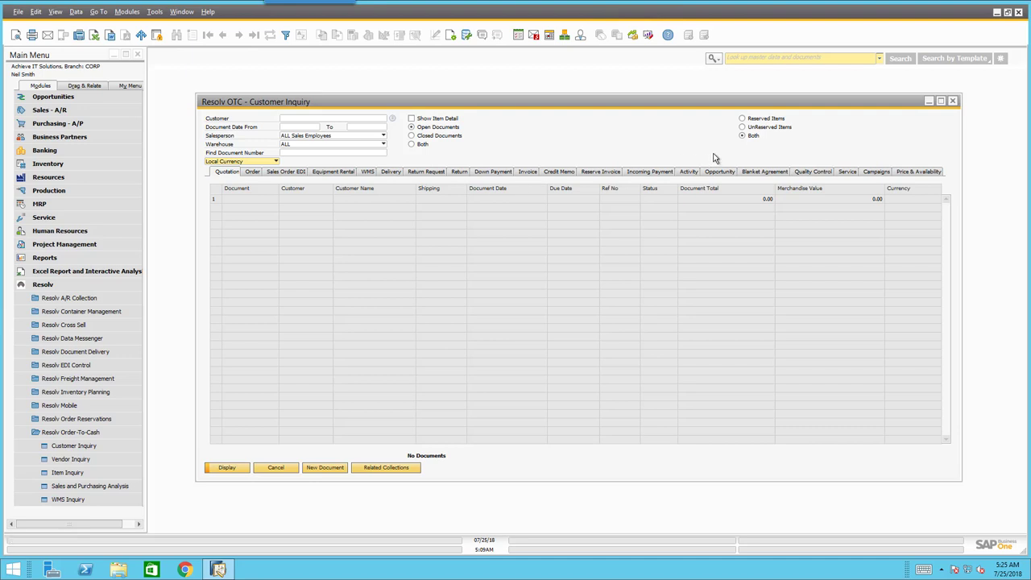
click(951, 101)
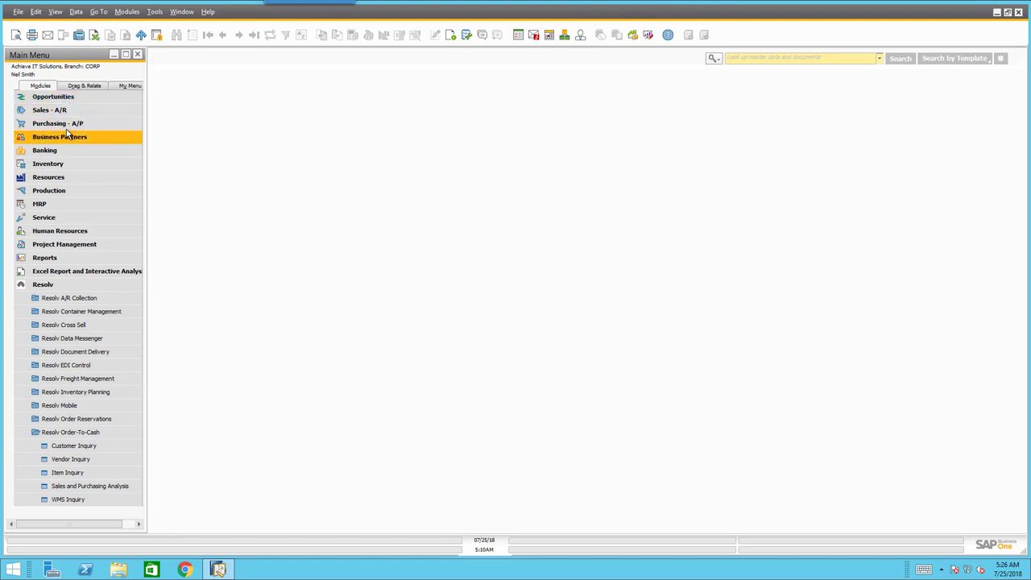
Set the General Settings cockpit to Fiori-Style Cockpit and apply it for new and default users
scroll(56, 129, up, 1)
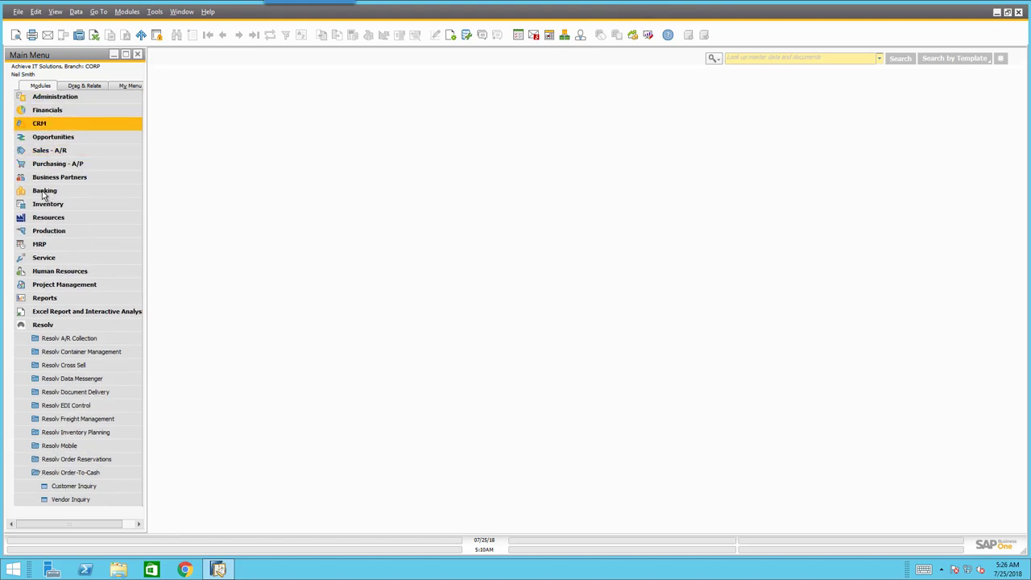
click(63, 98)
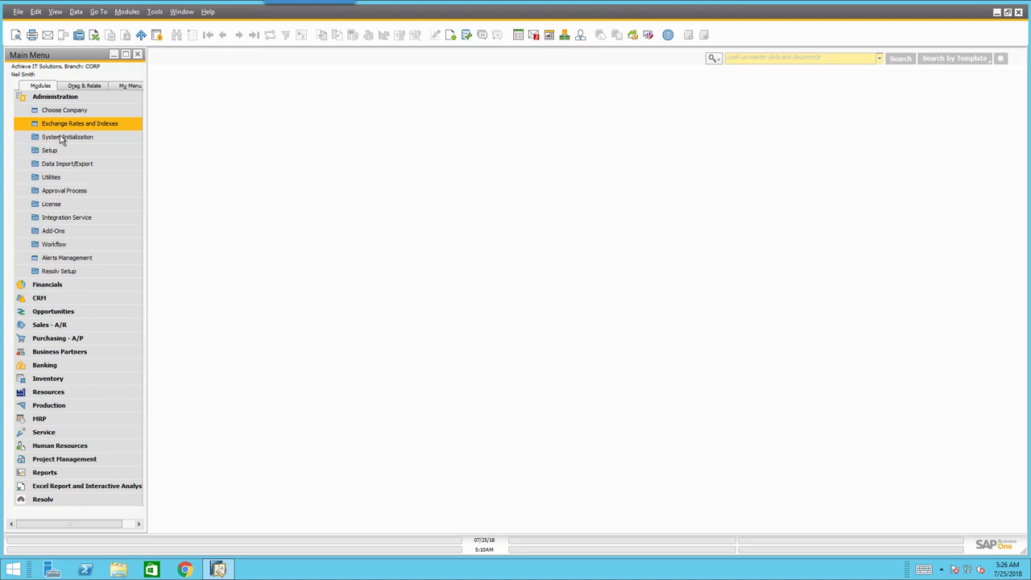
click(62, 139)
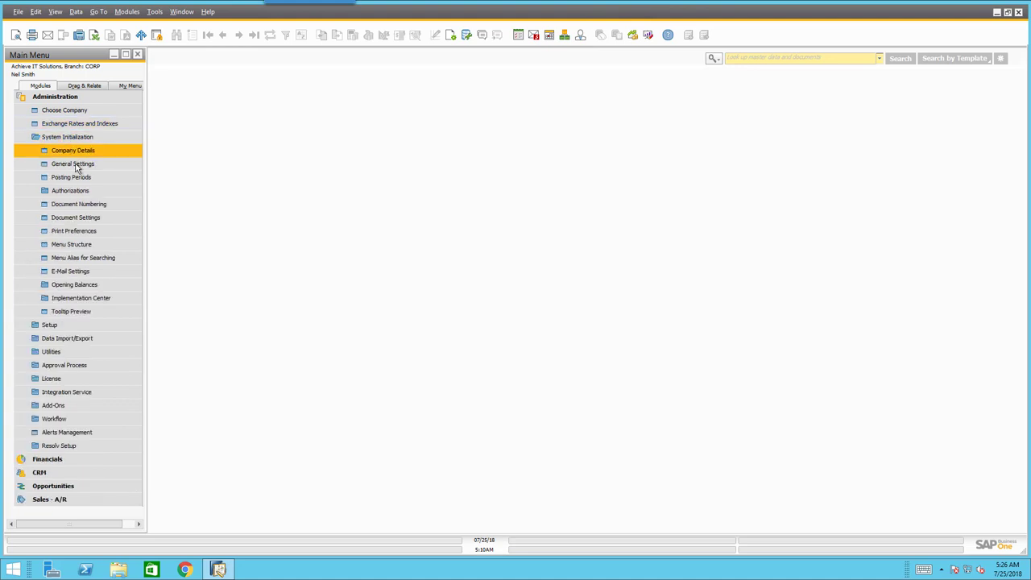
click(76, 165)
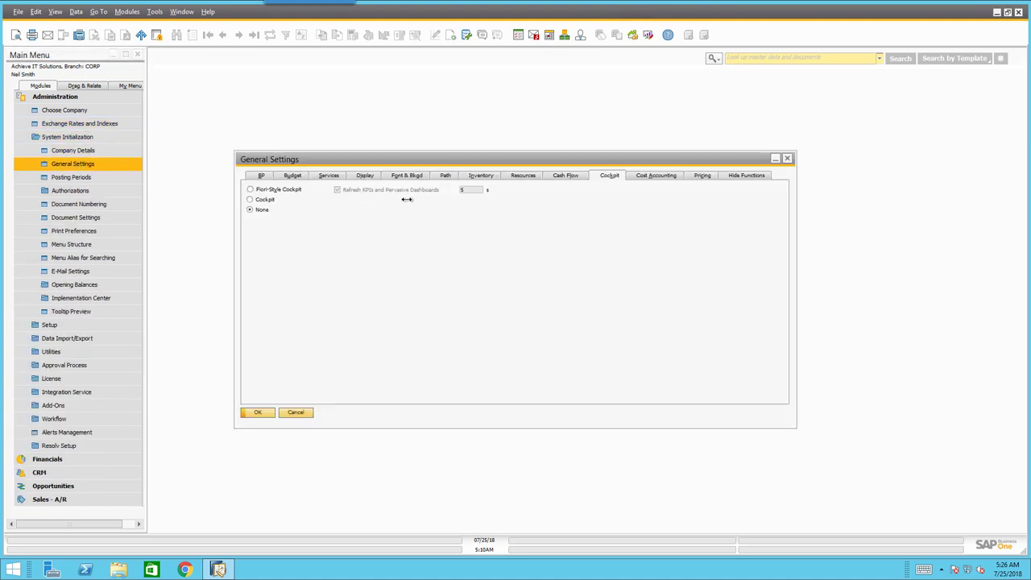
click(260, 192)
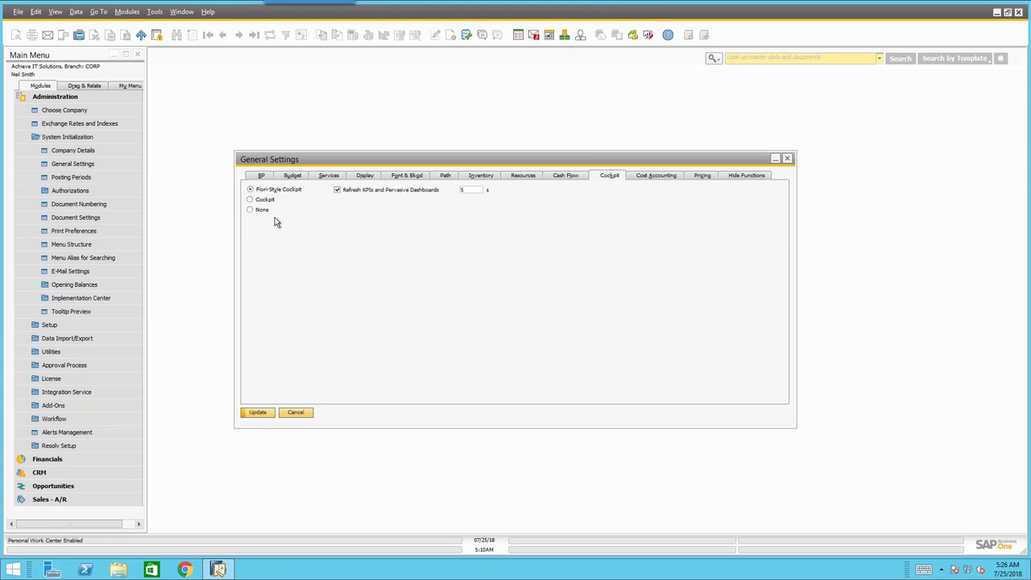
click(266, 412)
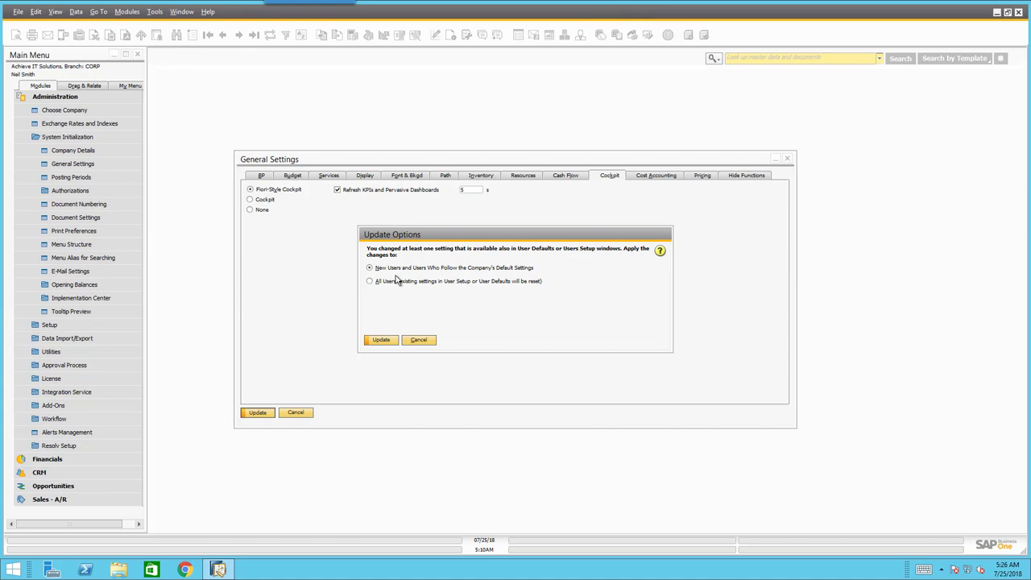
click(382, 340)
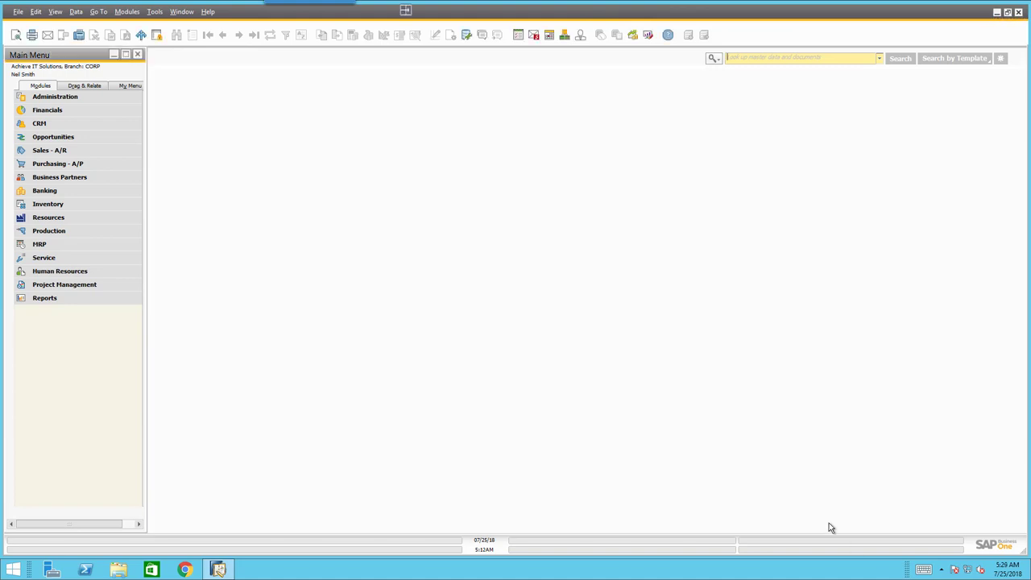
Exit SAP Business One from the File menu and confirm closing the application
click(18, 12)
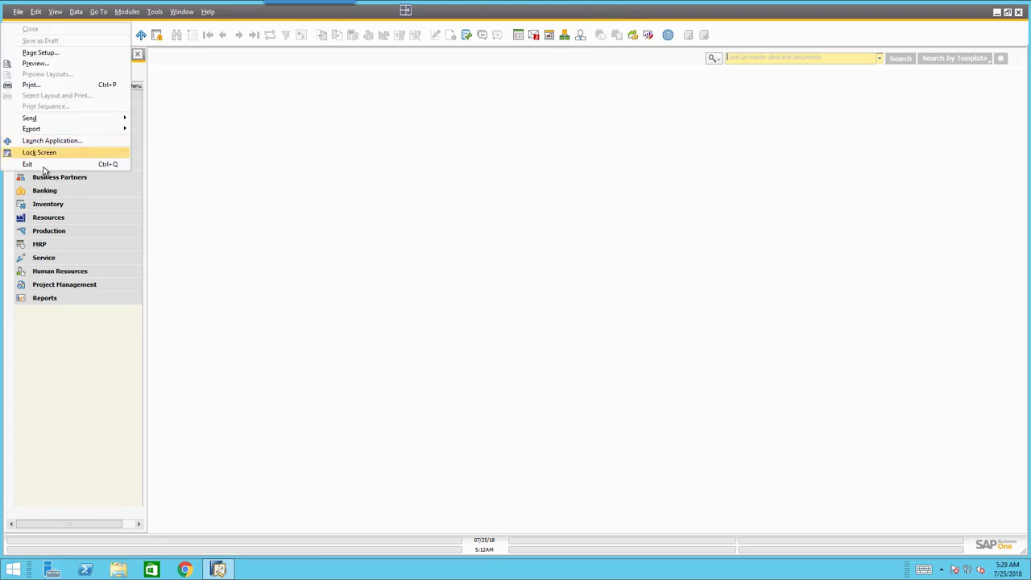
click(42, 165)
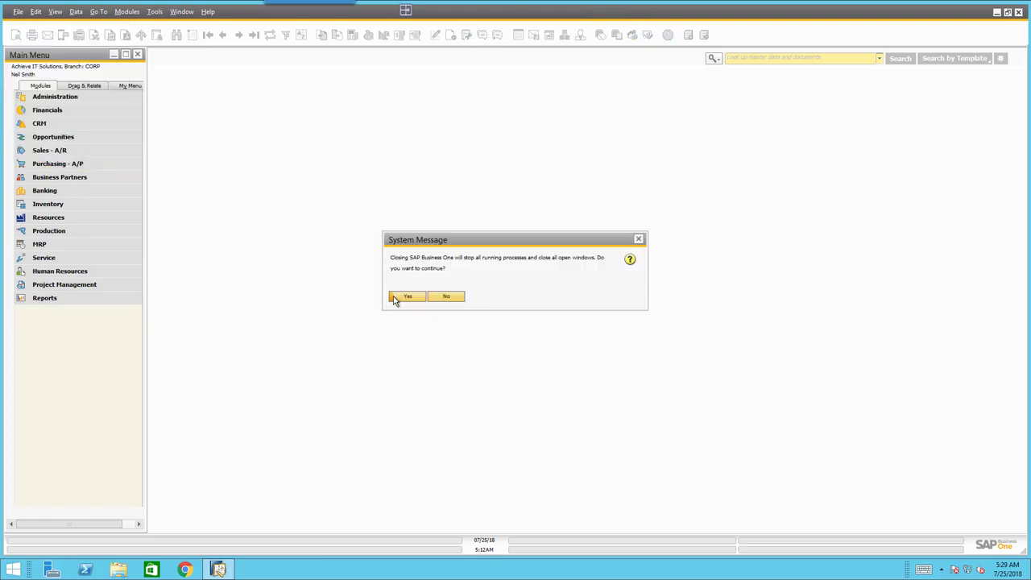
click(403, 297)
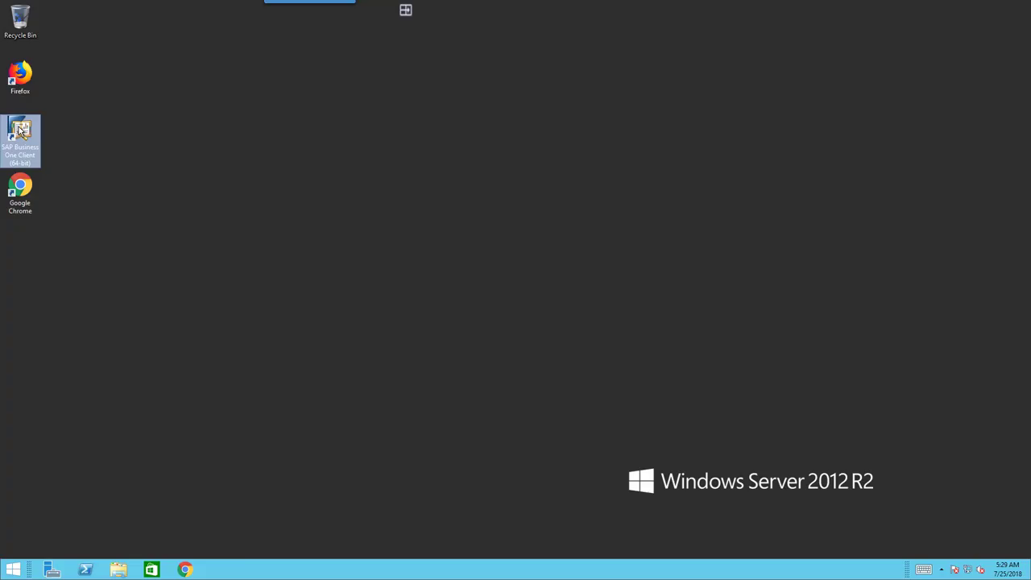
Relaunch SAP Business One and log in with the user ID and password
double_click(20, 129)
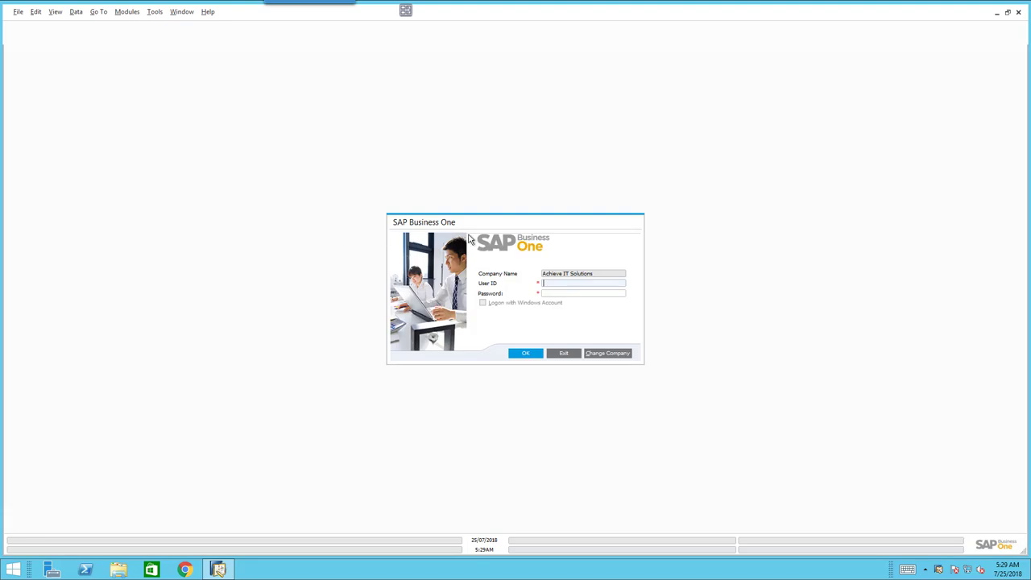
click(562, 283)
text(ne)
key(Tab)
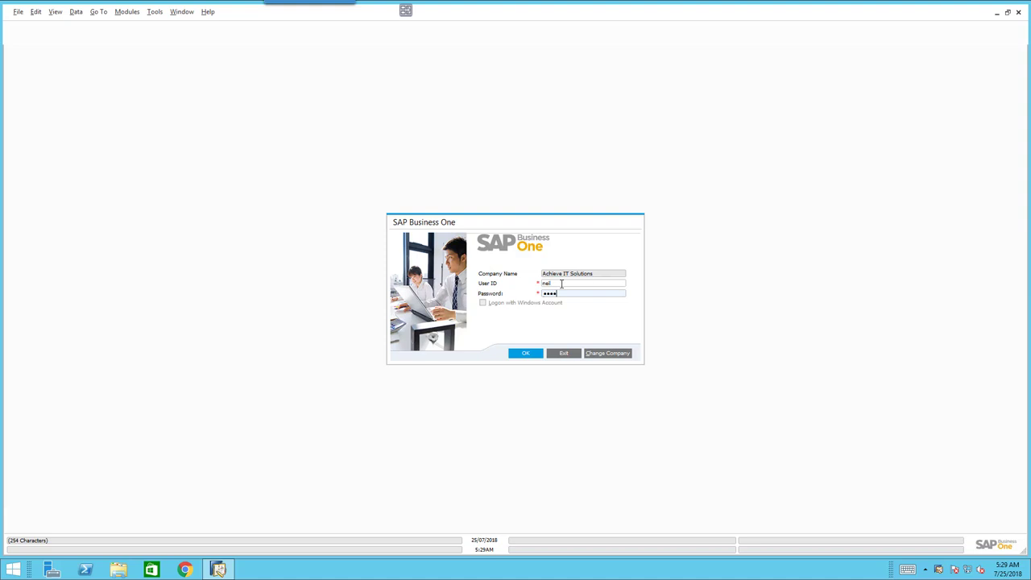
key(Return)
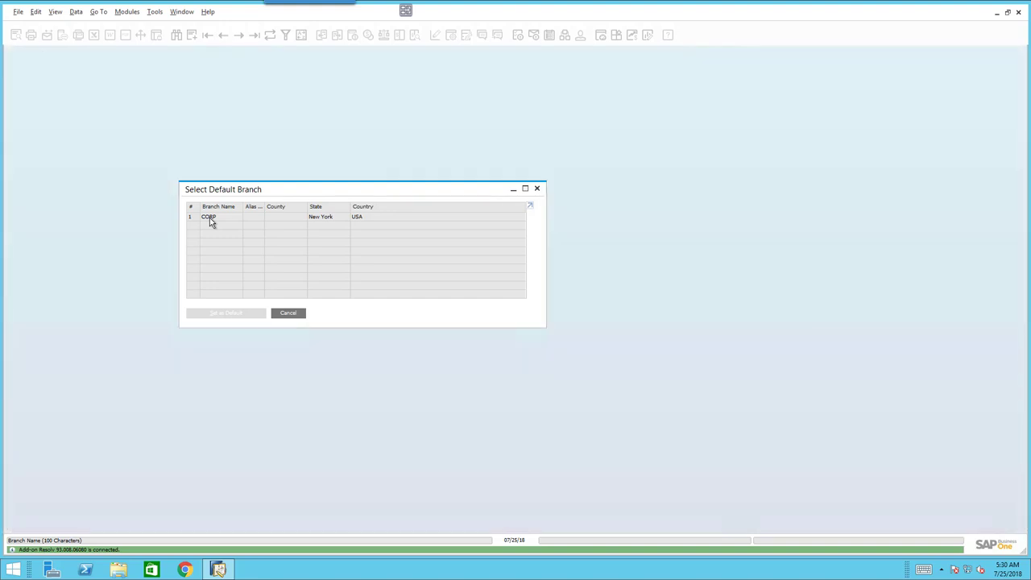
Make CORP the default branch so the Fiori cockpit loads
click(211, 223)
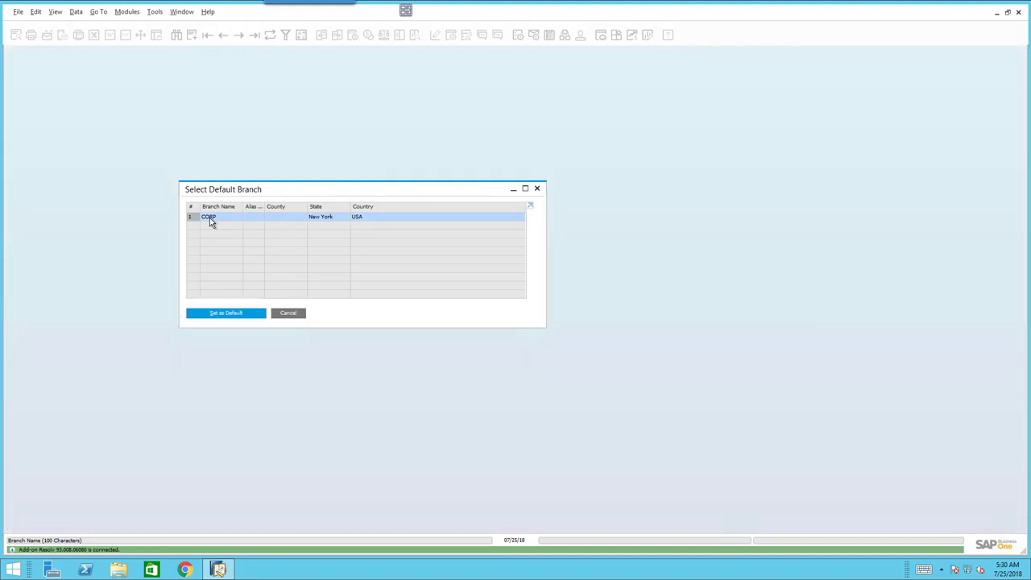
click(226, 314)
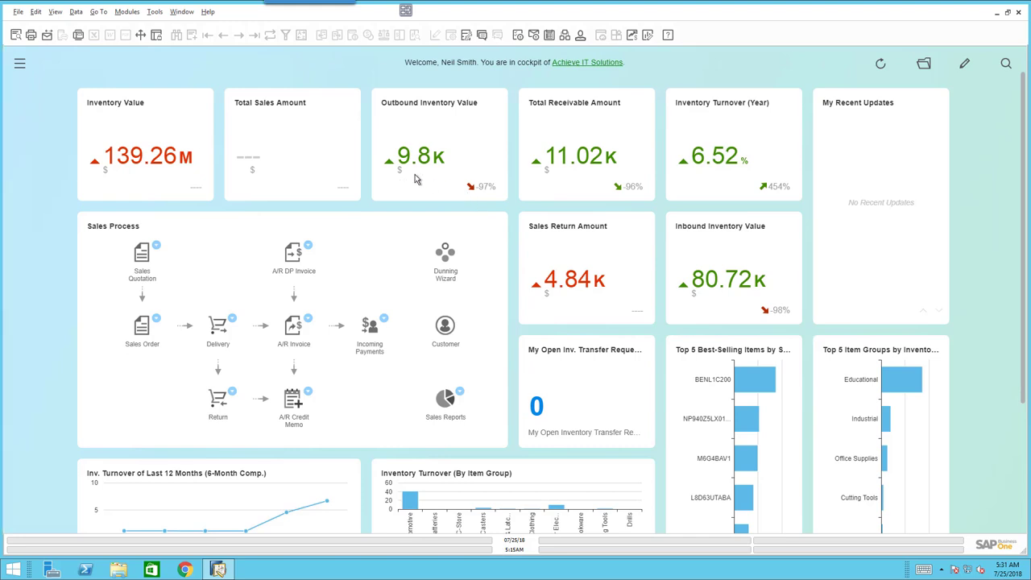
click(924, 66)
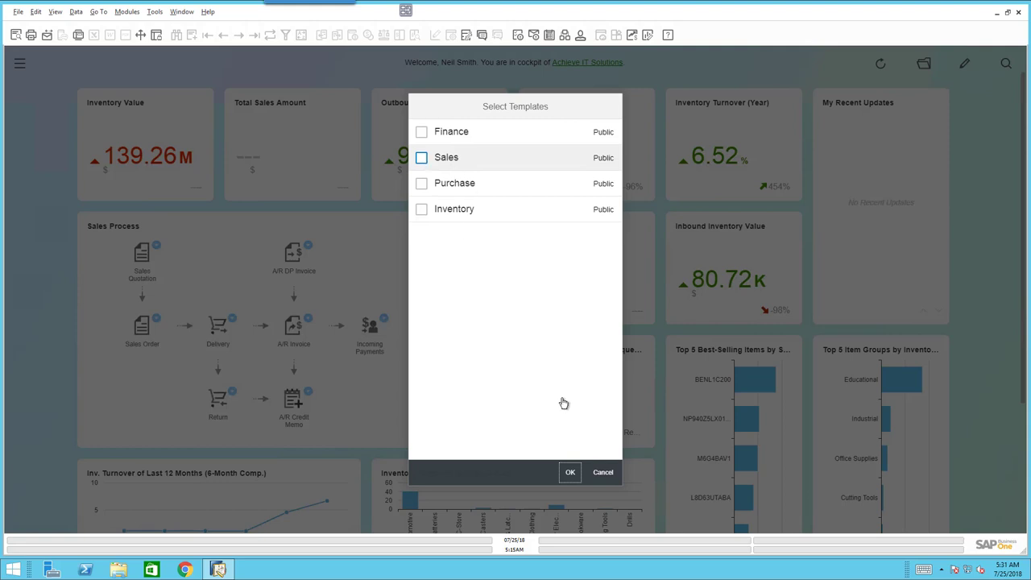
click(603, 476)
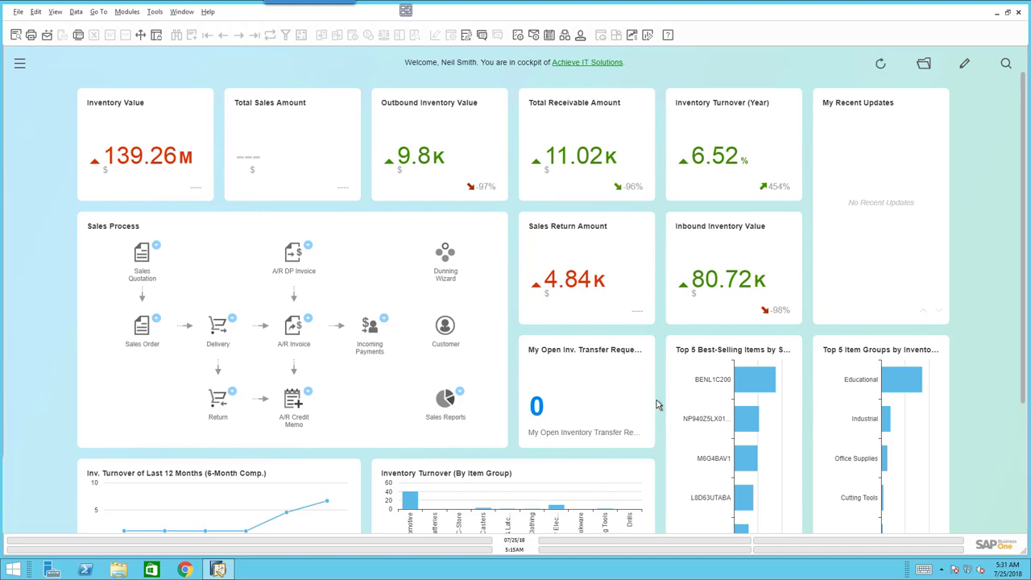
scroll(668, 403, down, 3)
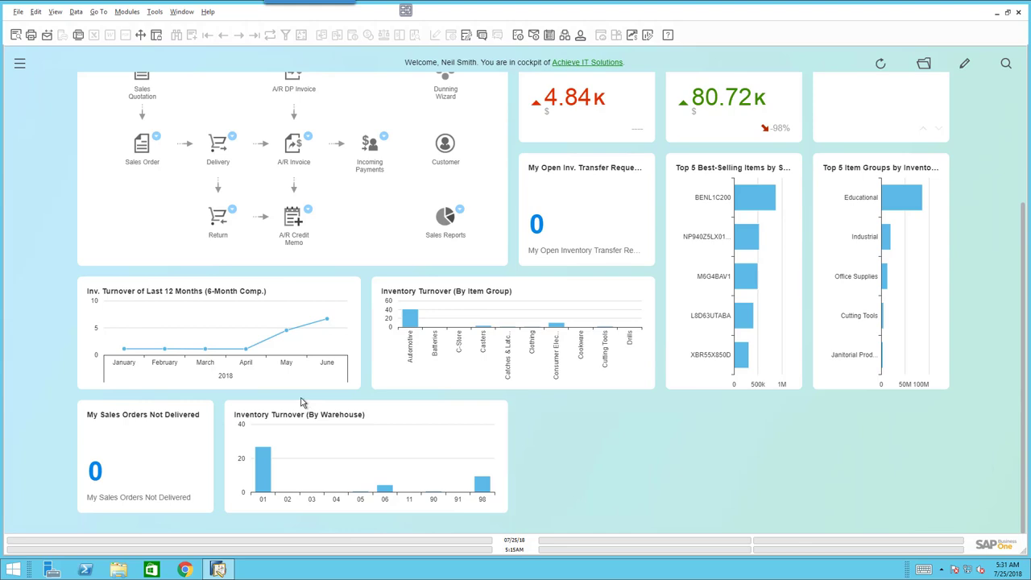
scroll(299, 402, up, 3)
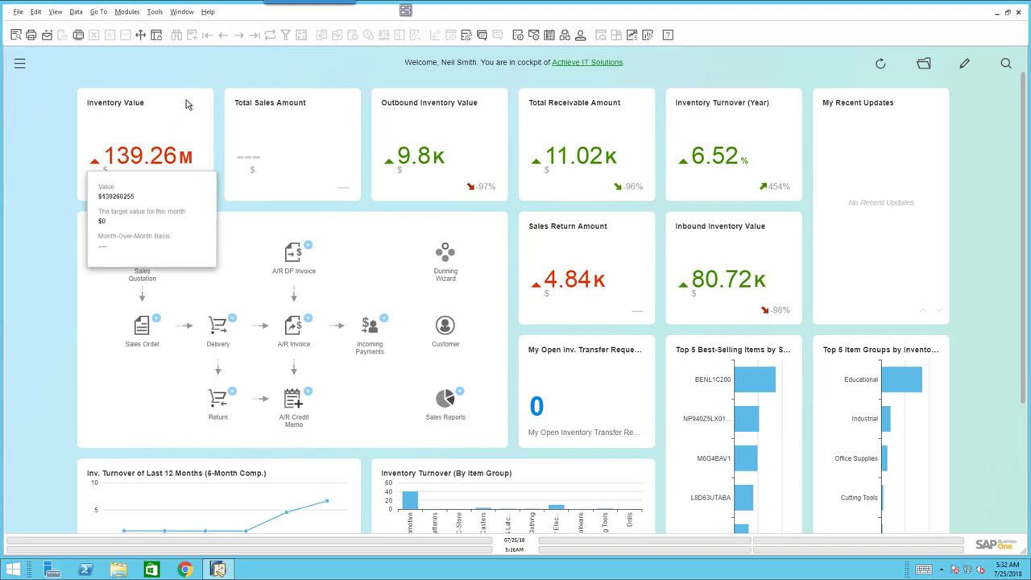
Open Resolv > Resolv Order-To-Cash > Customer Inquiry from the modules menu
click(20, 64)
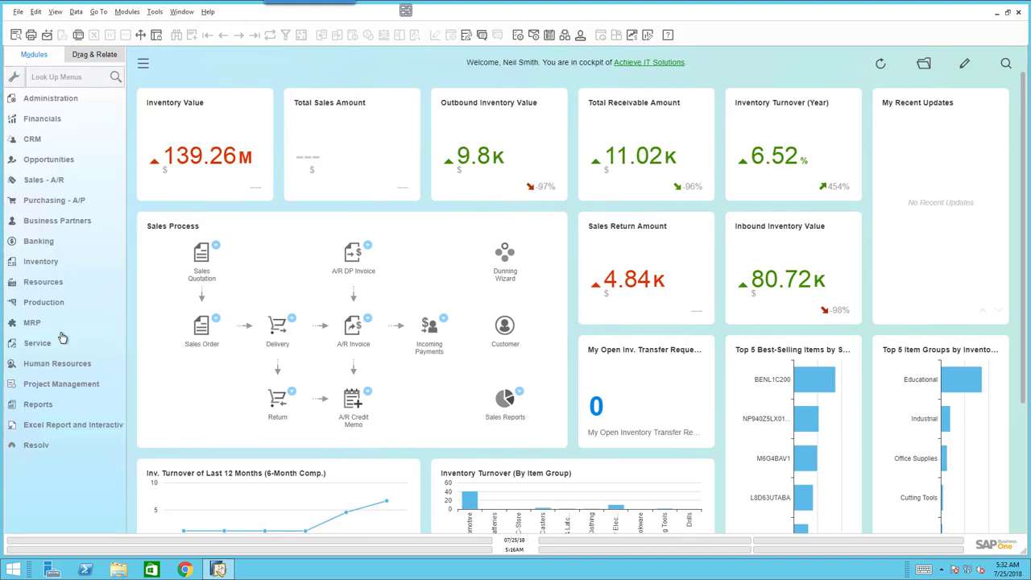
click(36, 446)
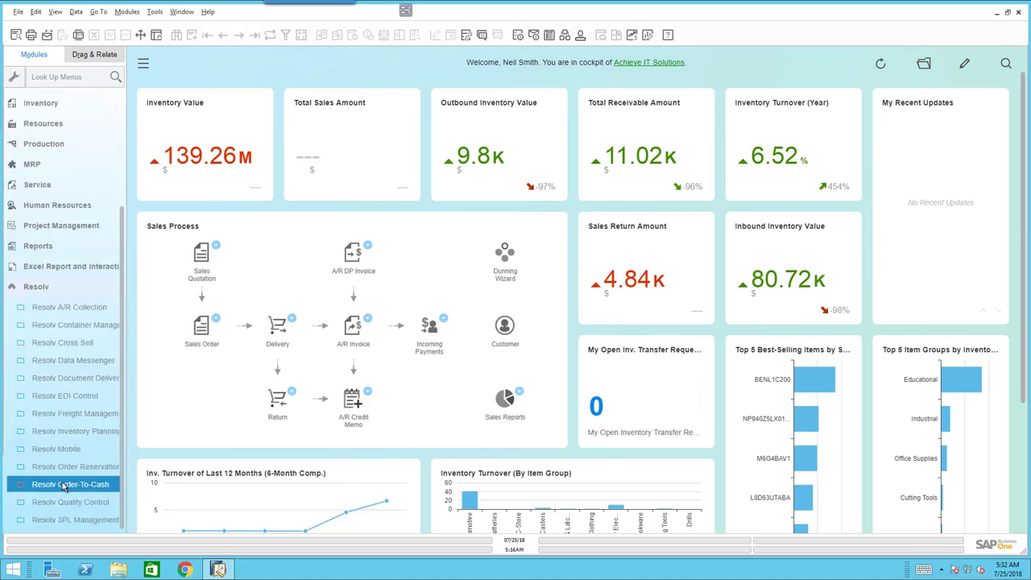
click(63, 485)
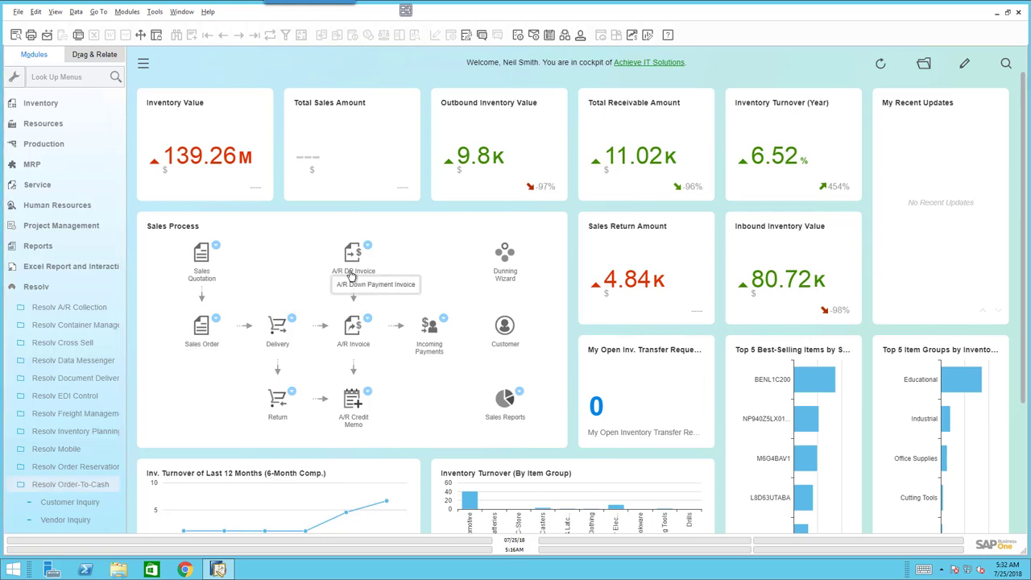
click(94, 504)
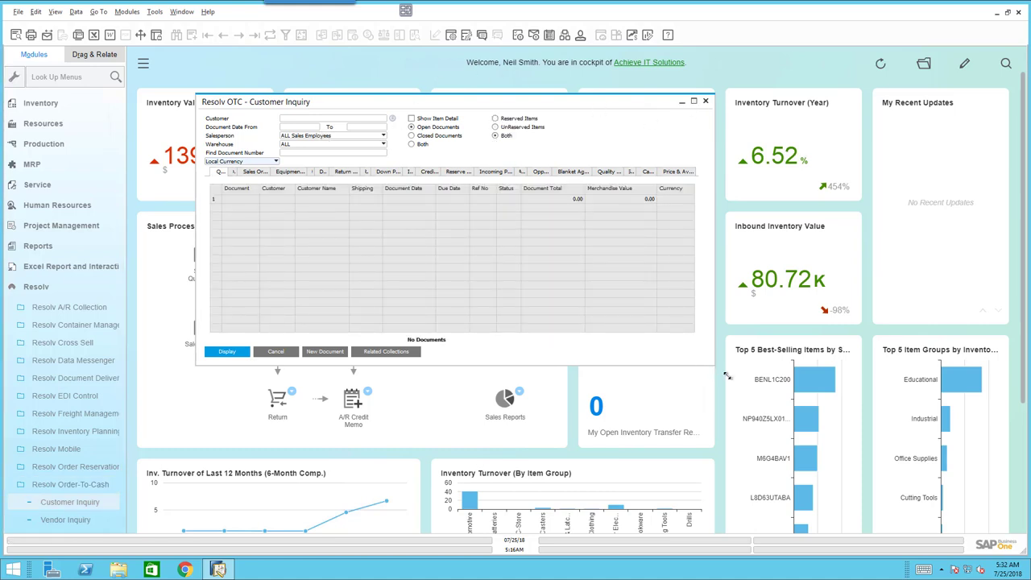
Enlarge the Customer Inquiry window and bring up the business partner lookup for the customer
drag(824, 427, 968, 490)
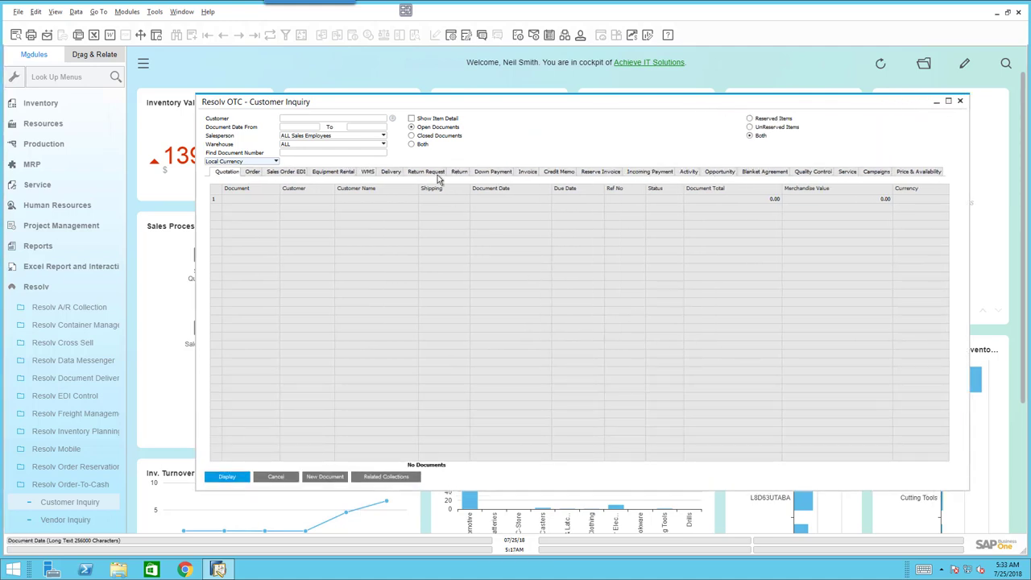
click(393, 118)
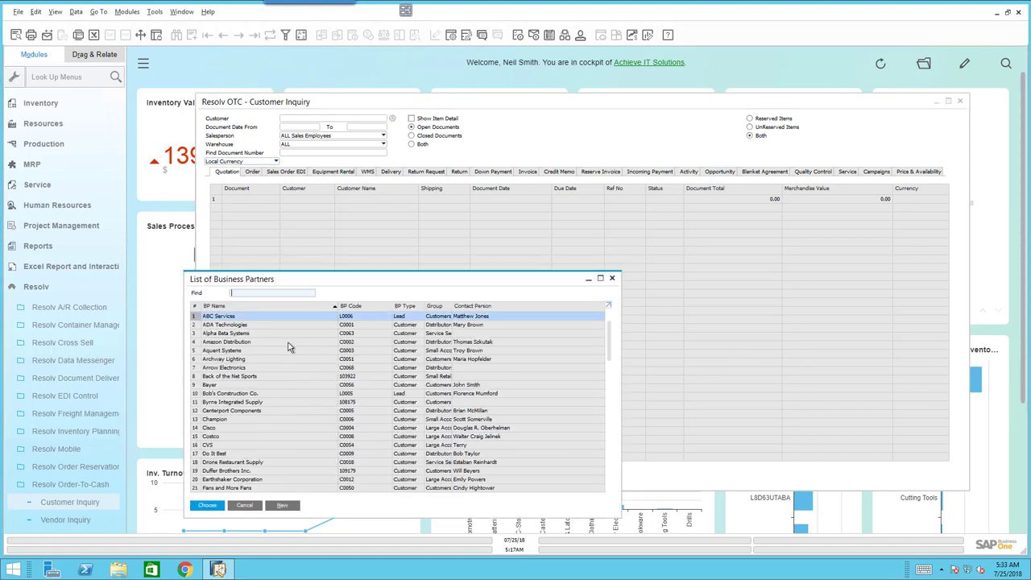
Choose Arrow Electronics (C0068) from the List of Business Partners as the customer
click(228, 368)
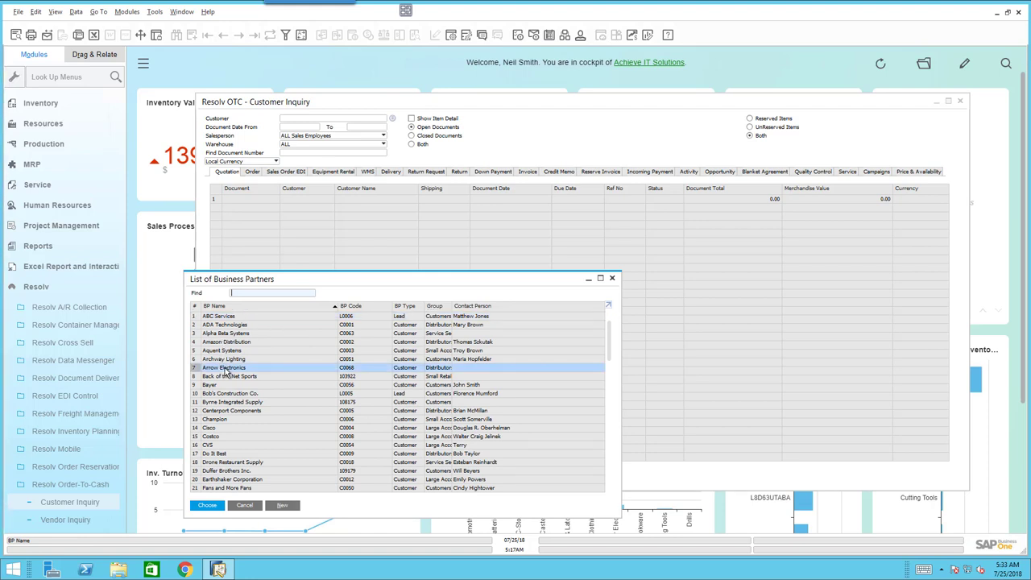
double_click(437, 368)
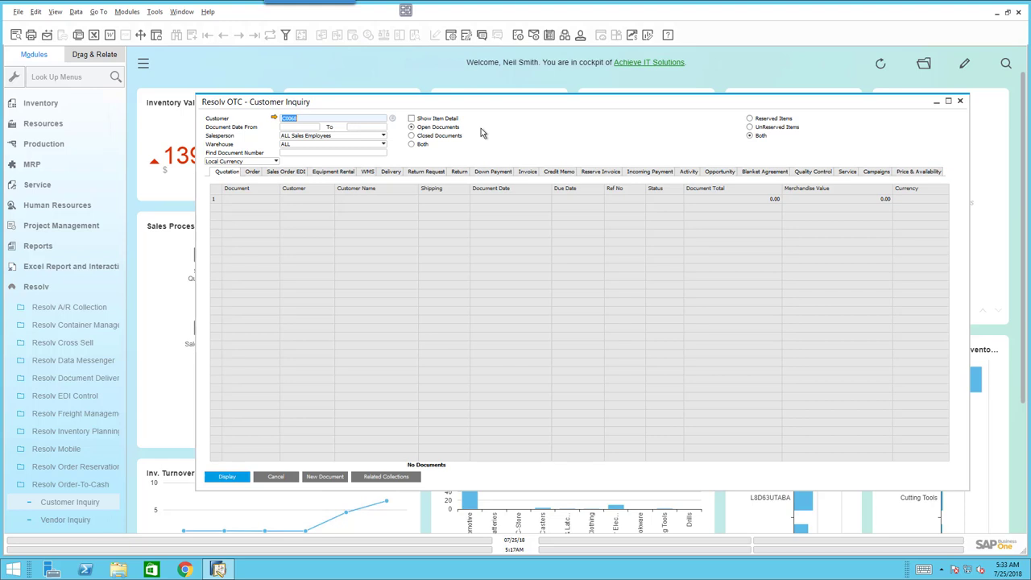
Turn on Show Item Detail and set the Open/Closed Documents filter to Both
click(302, 127)
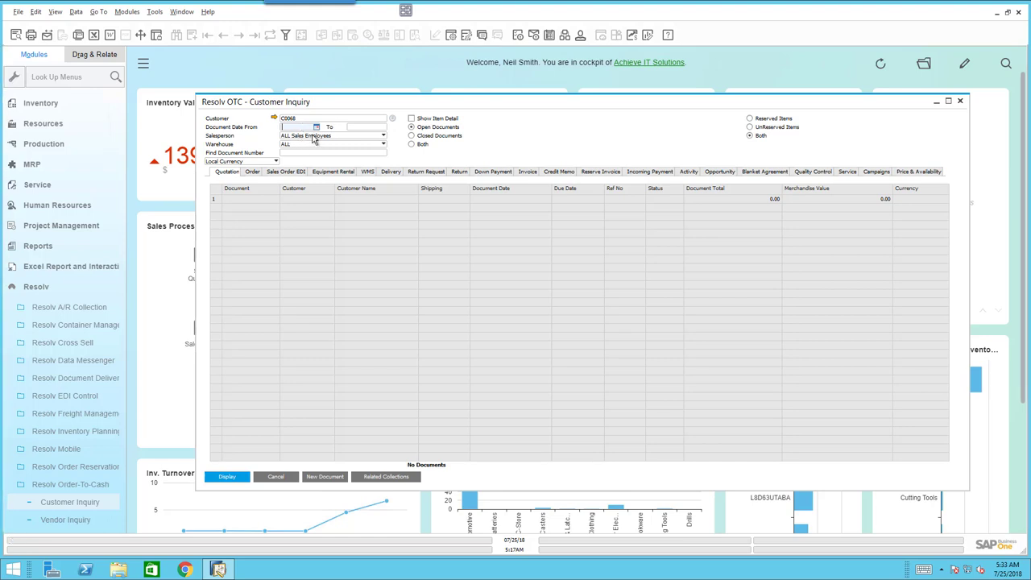
click(412, 119)
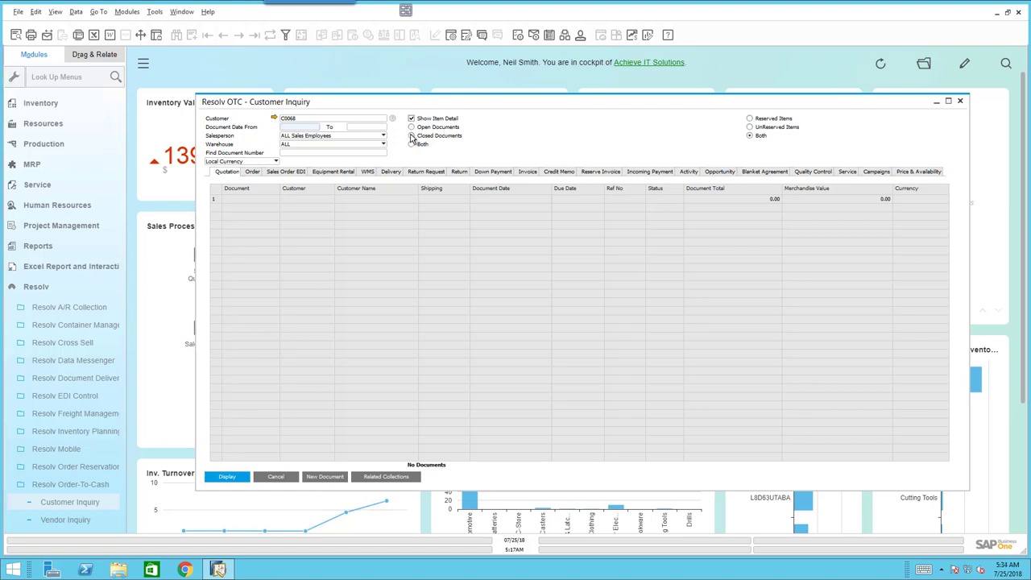
click(411, 137)
click(412, 145)
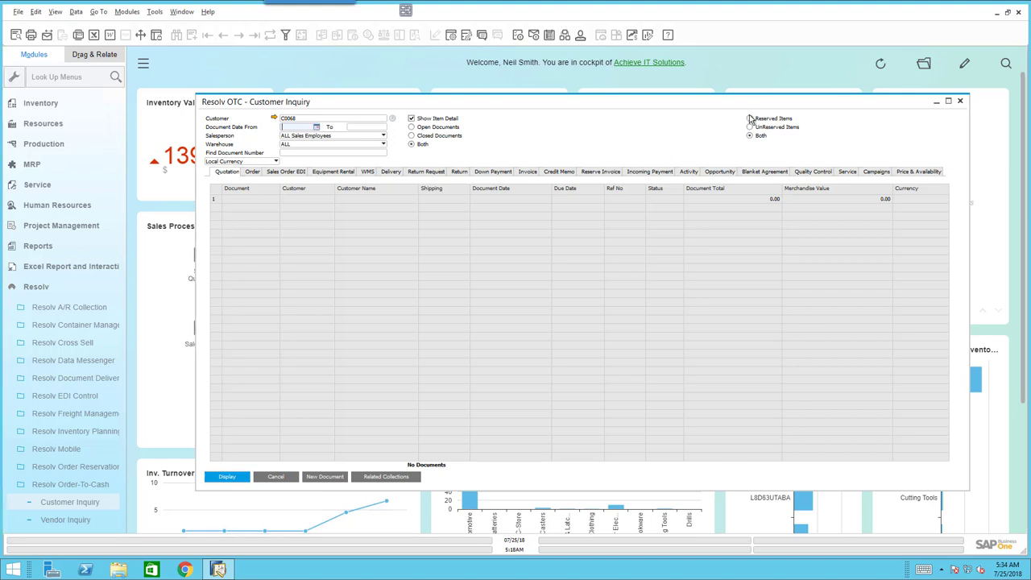
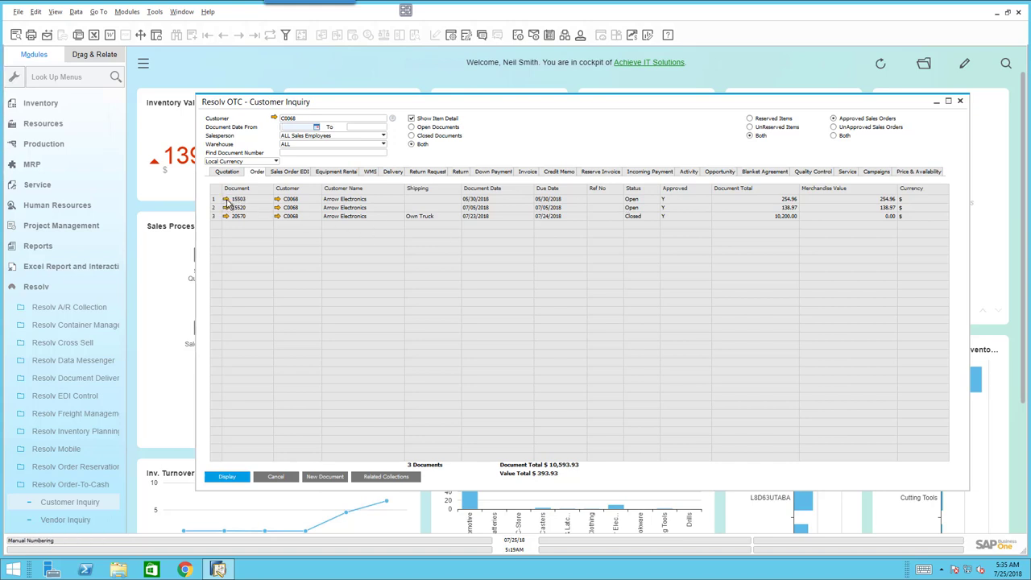
Open sales order 15503 from row 1 of Arrow Electronics' customer inquiry
click(226, 199)
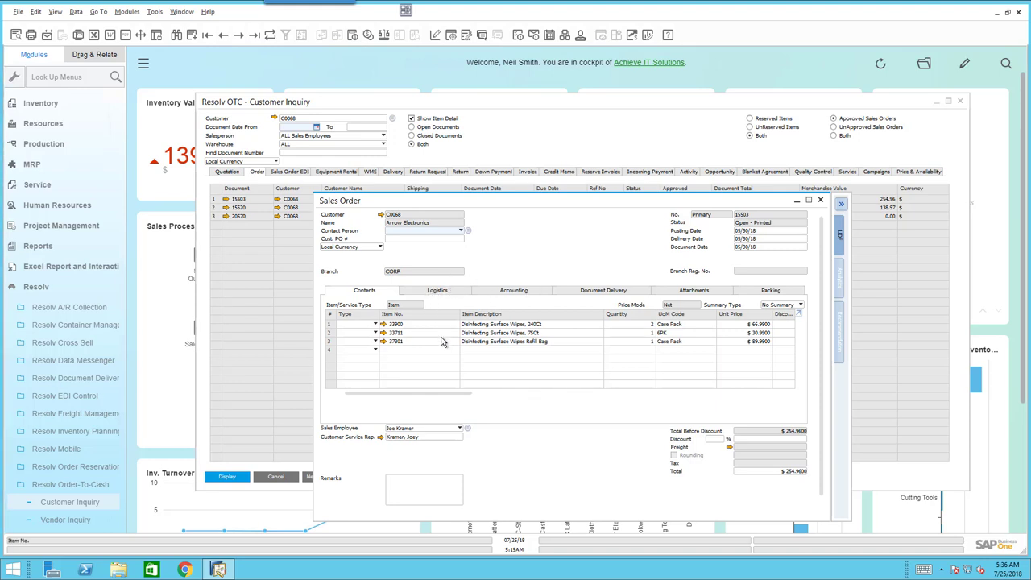
Review the order's Logistics and Packing tabs, and show the UDF panel of EDI data (partner AMAZON)
click(437, 292)
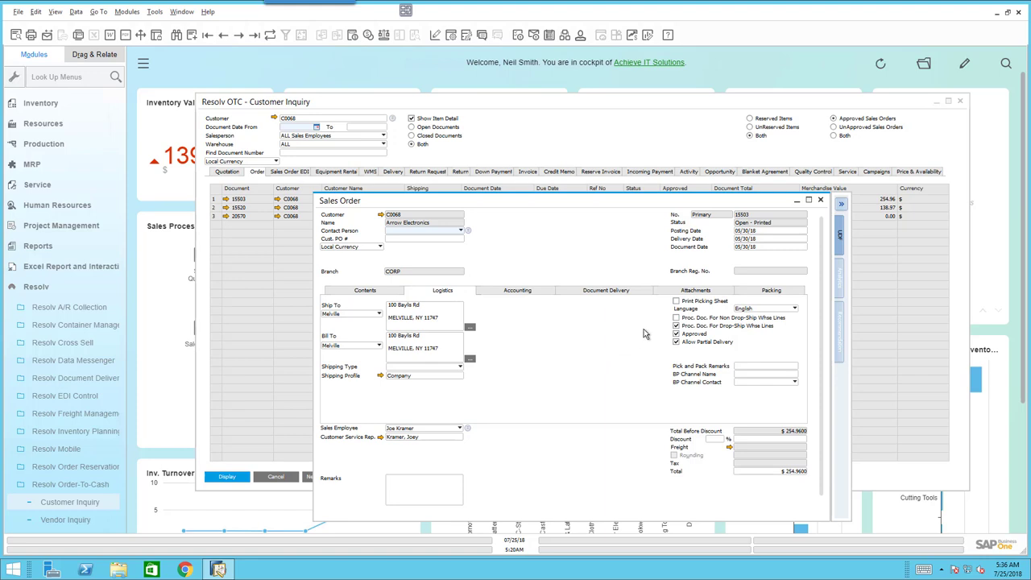
click(762, 293)
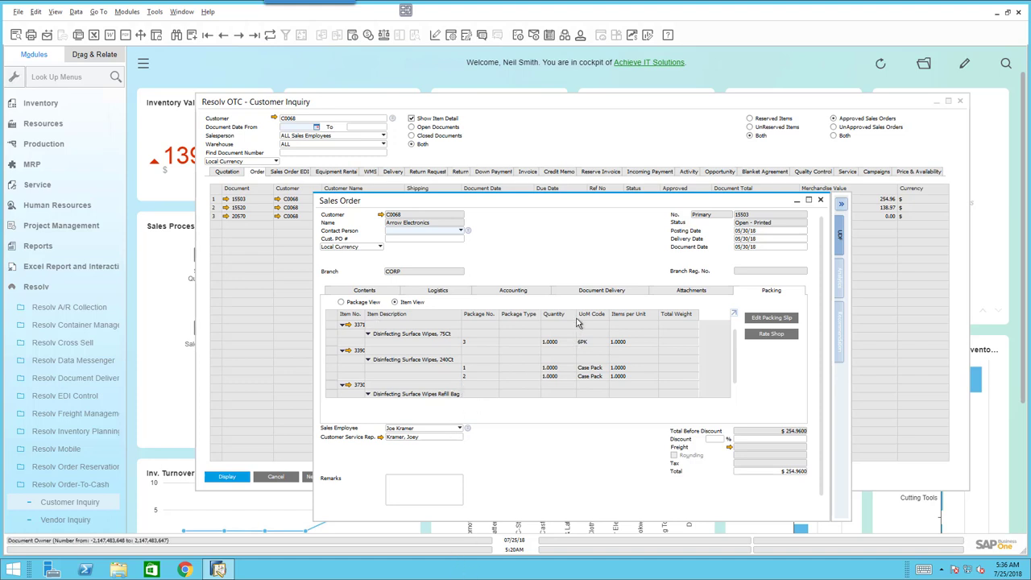
click(841, 206)
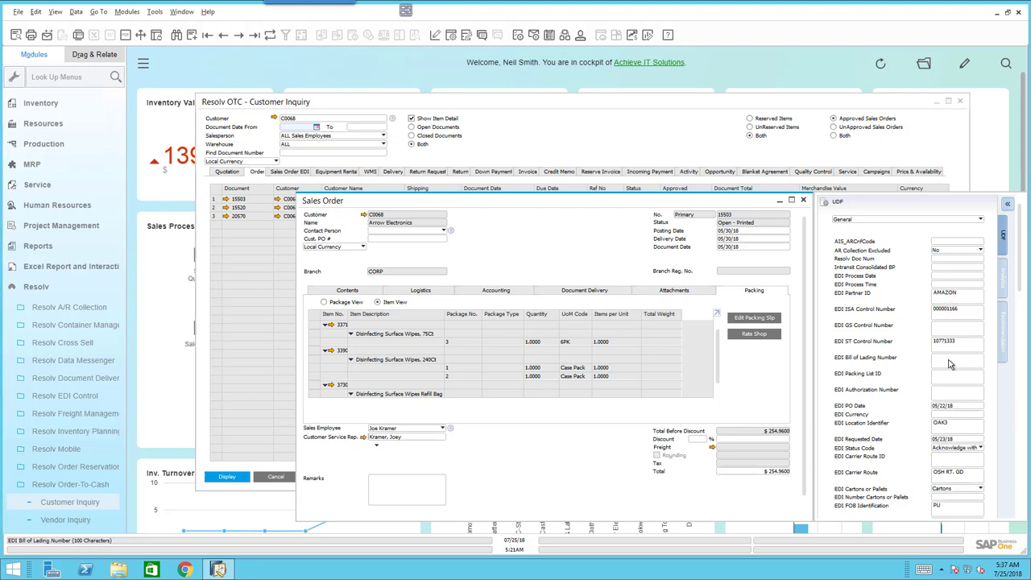
scroll(960, 348, down, 1)
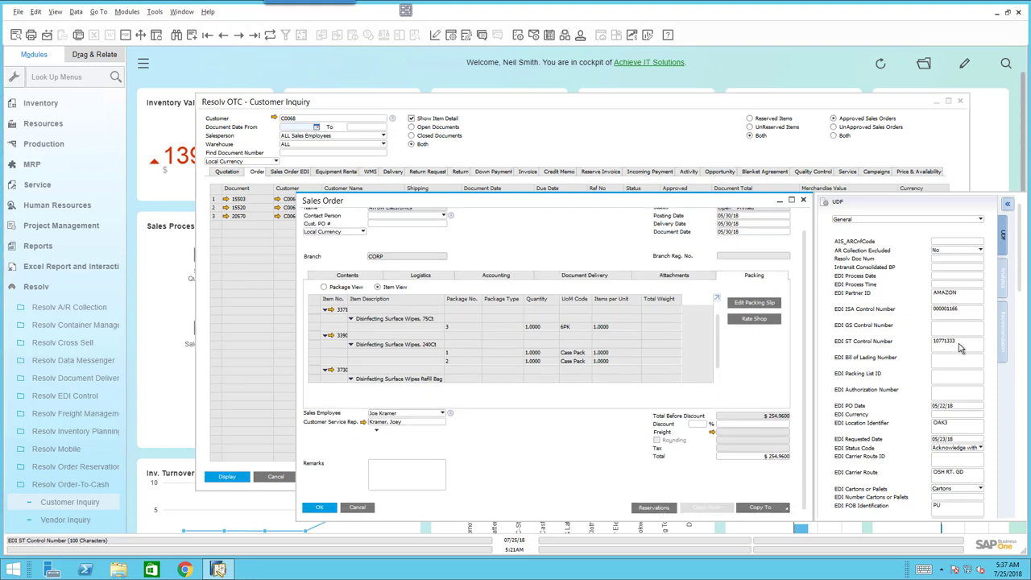
drag(1022, 274, 1012, 211)
Show the customer's sales recommendations, then close sales order 15503 back to the inquiry
click(1004, 338)
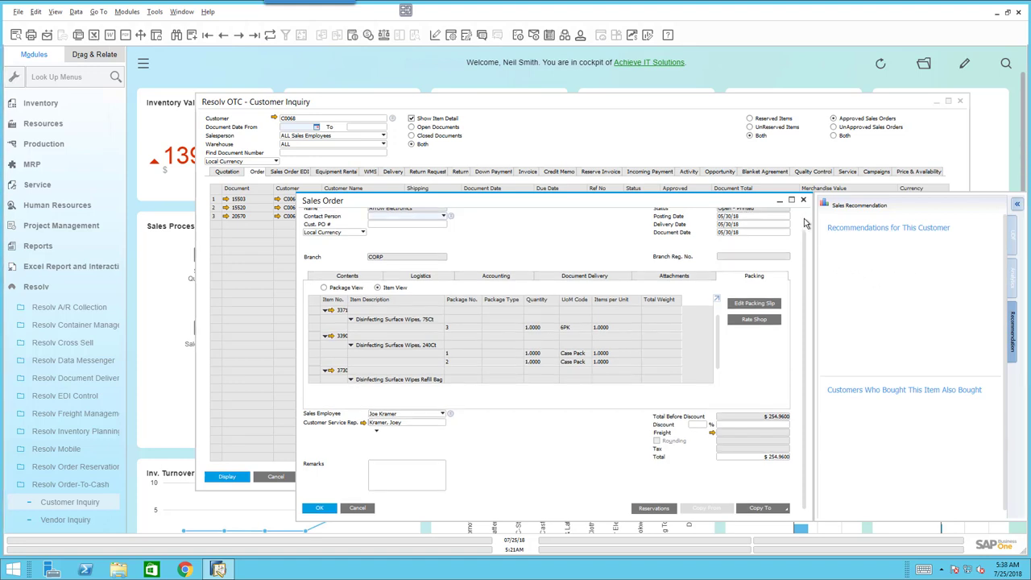
scroll(806, 235, up, 1)
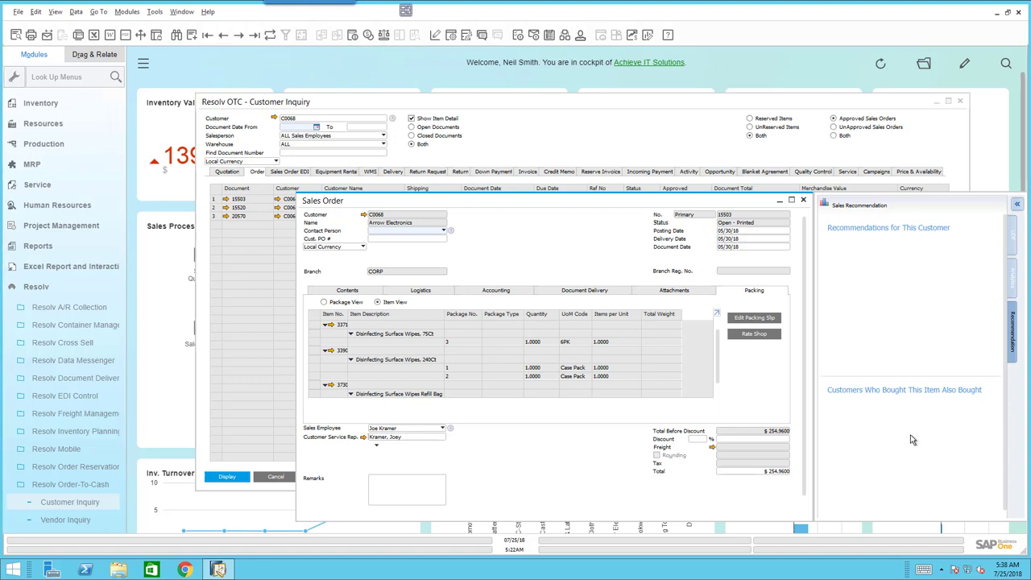
click(805, 202)
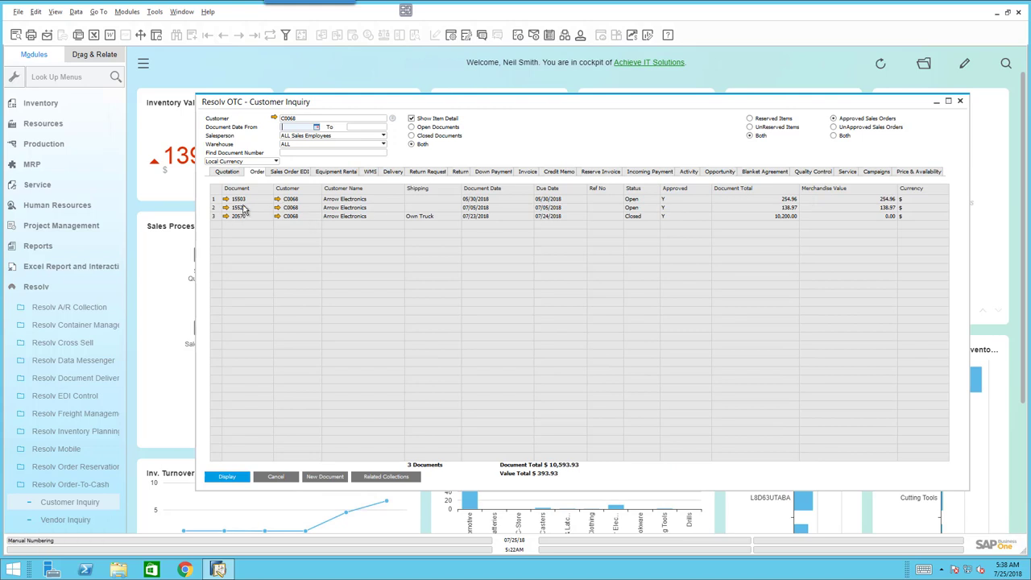
Switch the inquiry to Sales Order EDI, listing open EDI 850 order 15503 at $254.96
click(283, 173)
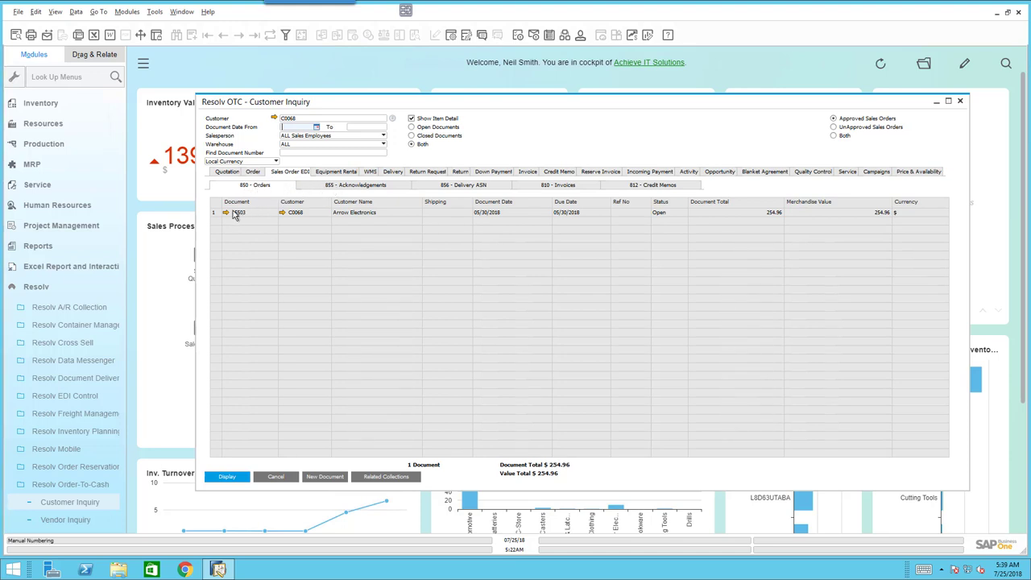
click(344, 187)
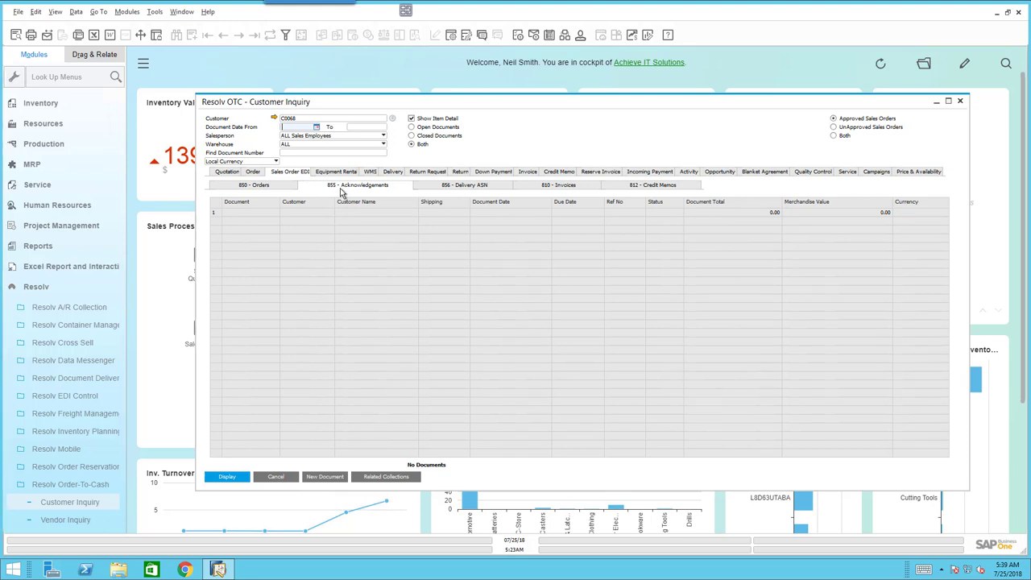
click(444, 187)
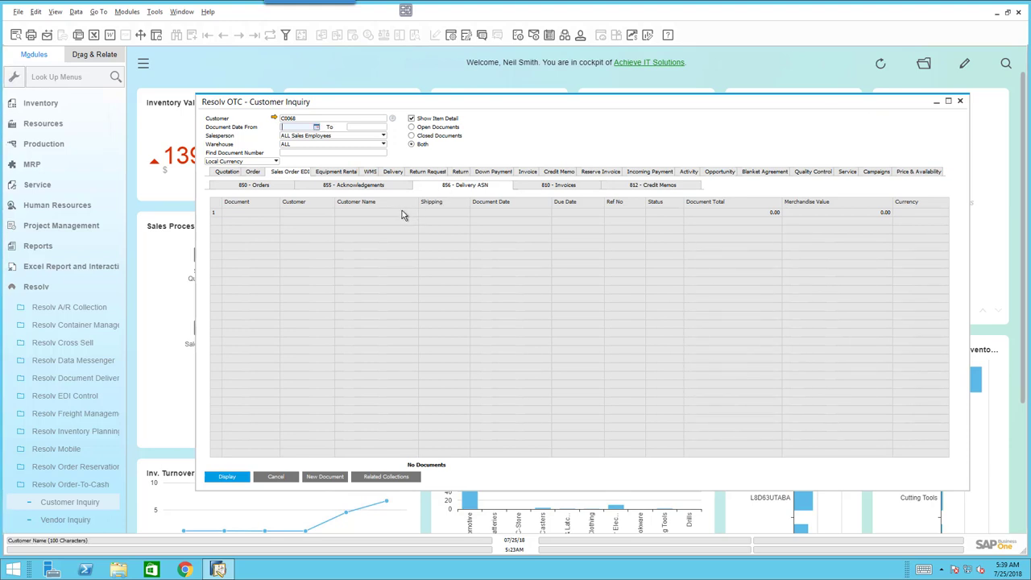
click(558, 187)
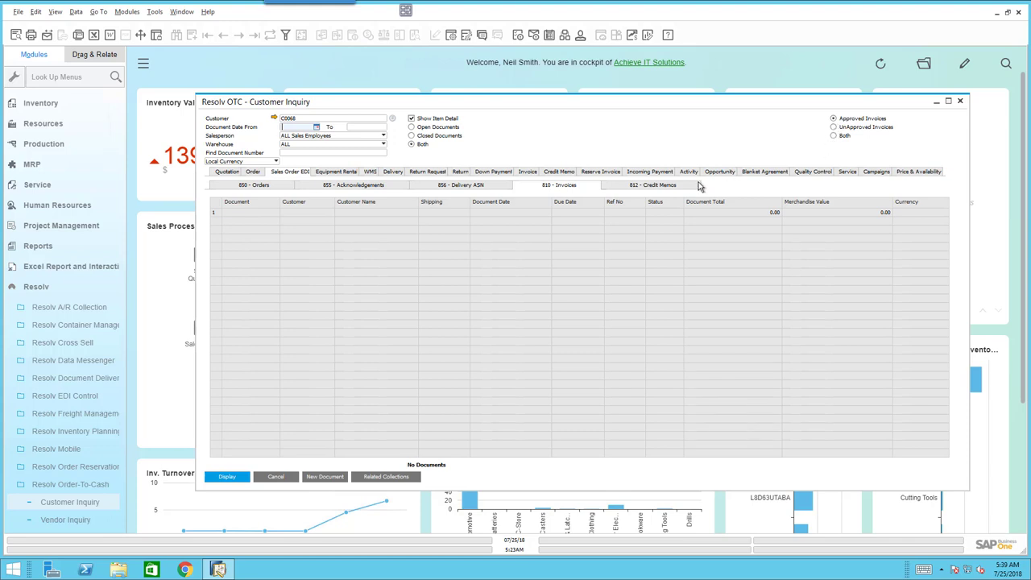
click(455, 187)
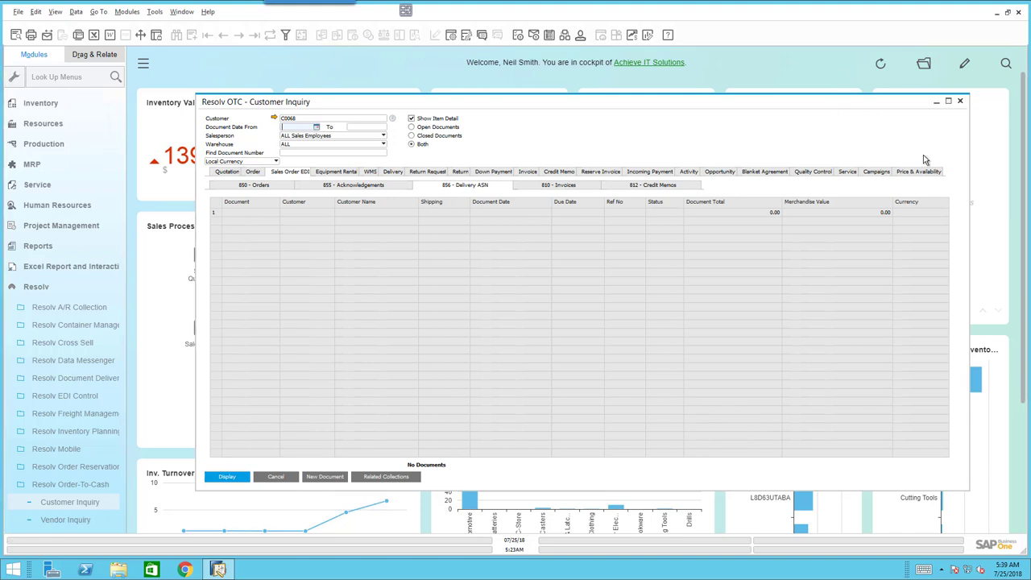
click(255, 187)
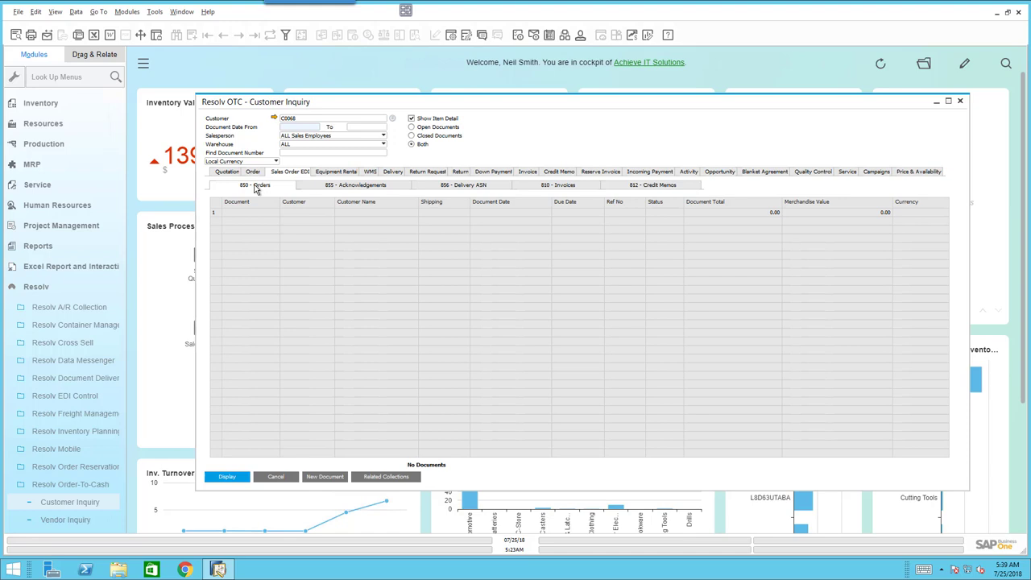
Check the Equipment Rental orders, then list the WMS pick lists for orders 15520 and 20570
click(335, 173)
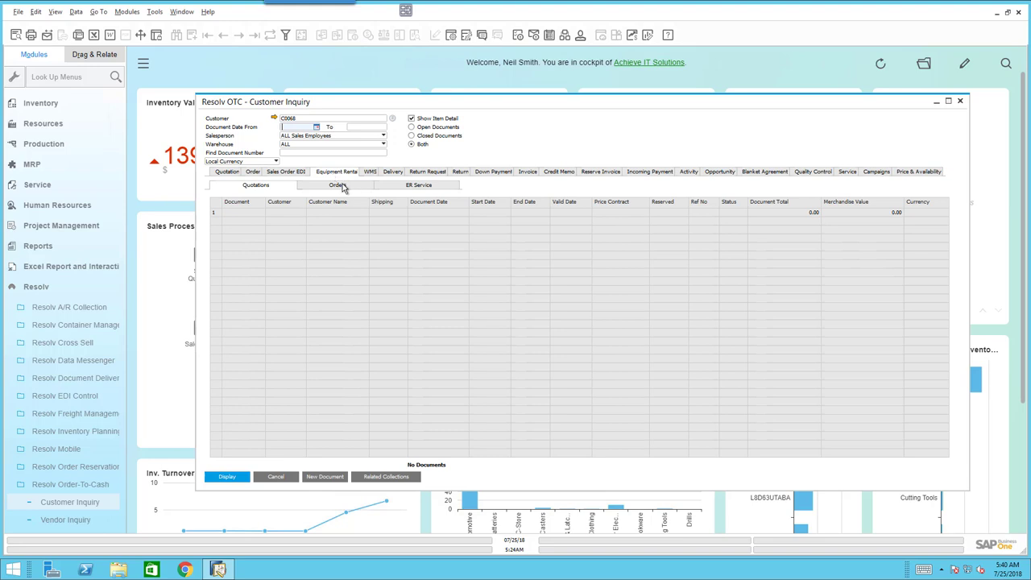
click(341, 187)
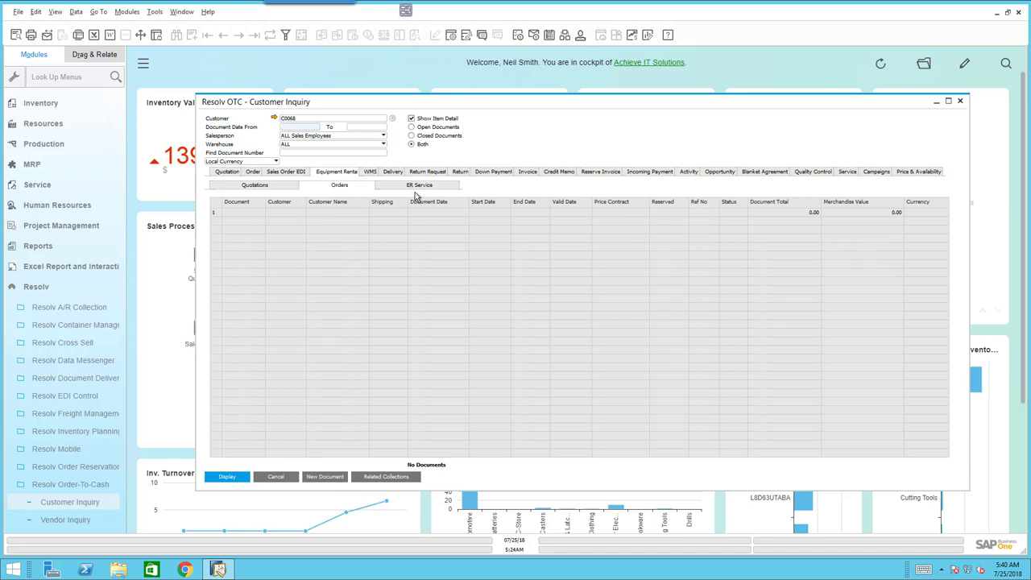
click(372, 176)
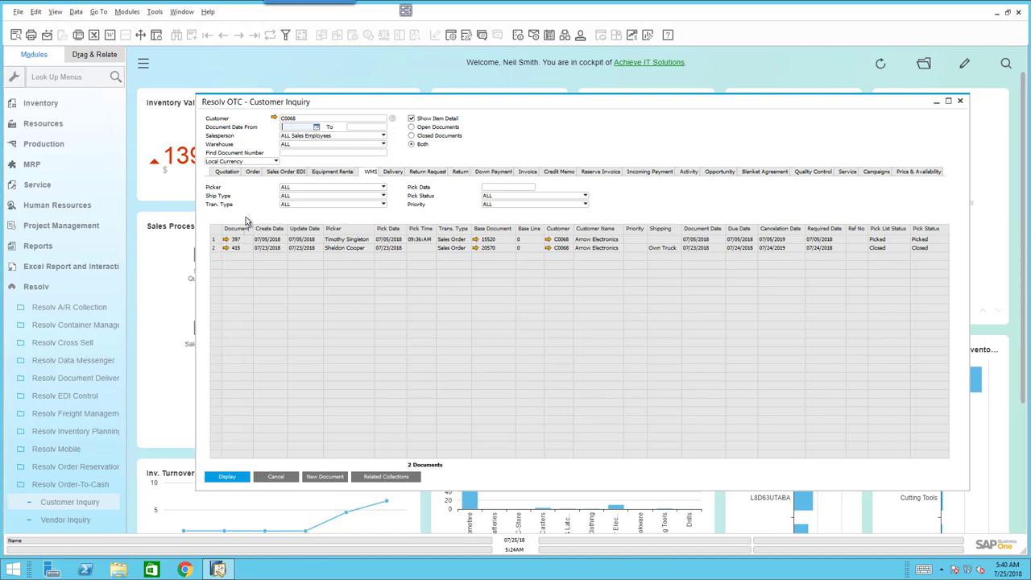
Check the Picker filter choices without changing them, then close the Customer Inquiry window
click(379, 188)
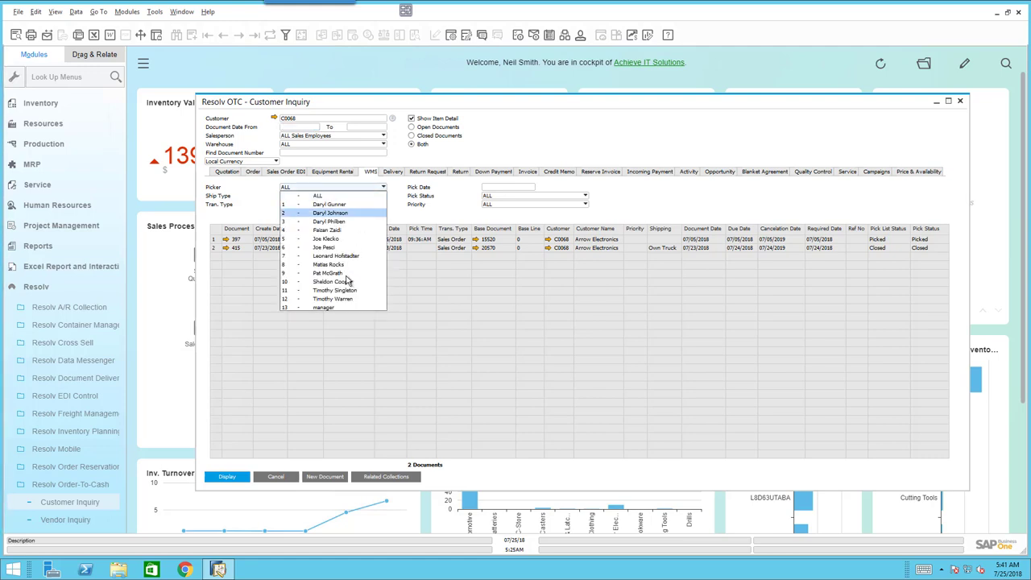
click(433, 219)
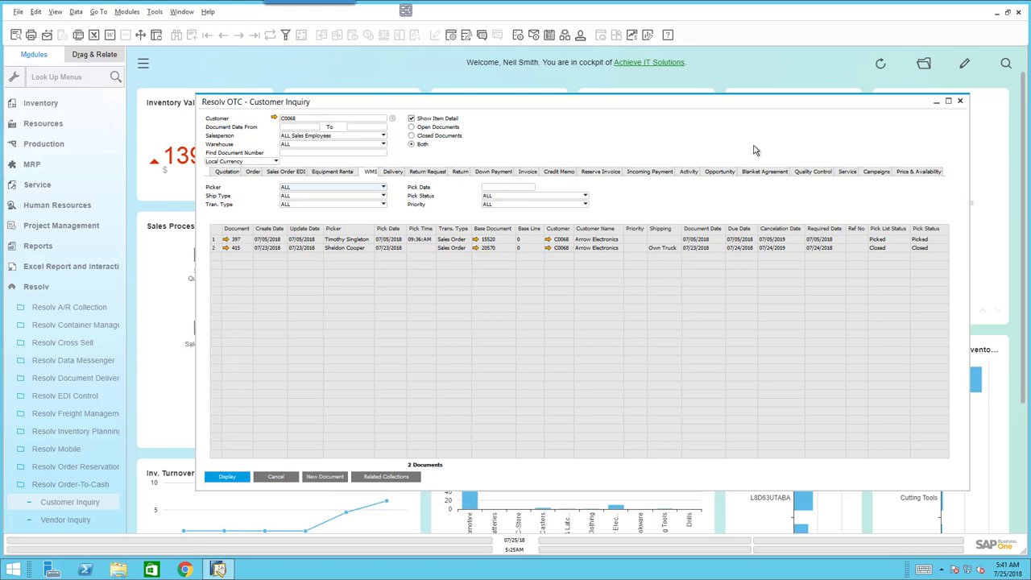
click(959, 103)
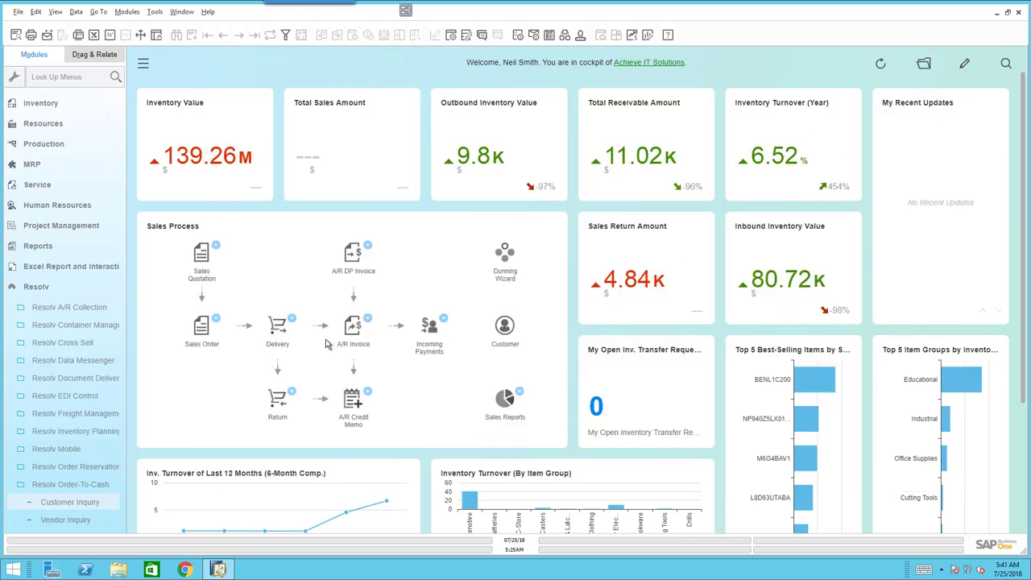
In the Modules menu, collapse Order-To-Cash, browse Container Management, and expand Resolv Mobile
click(49, 484)
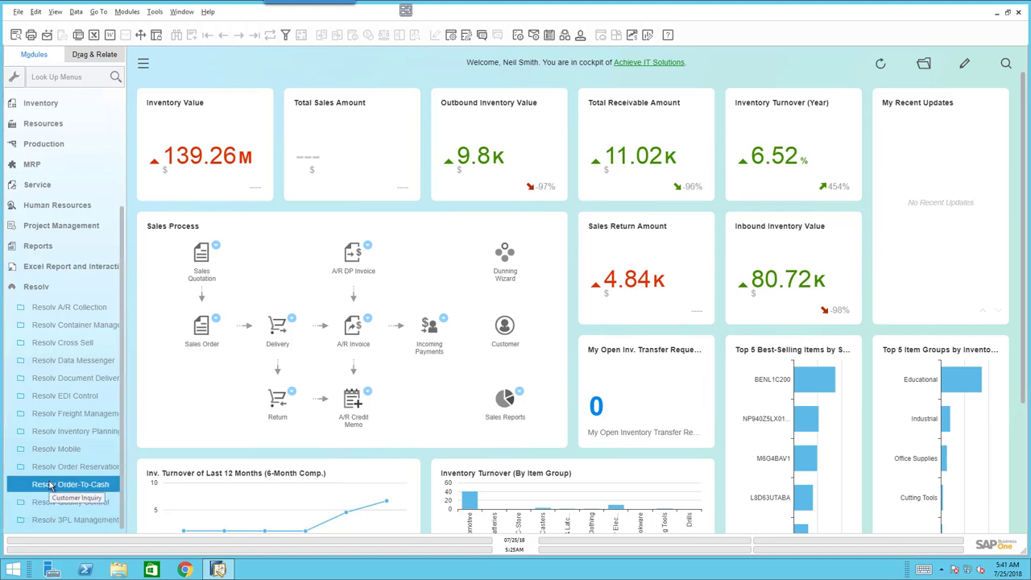
click(67, 329)
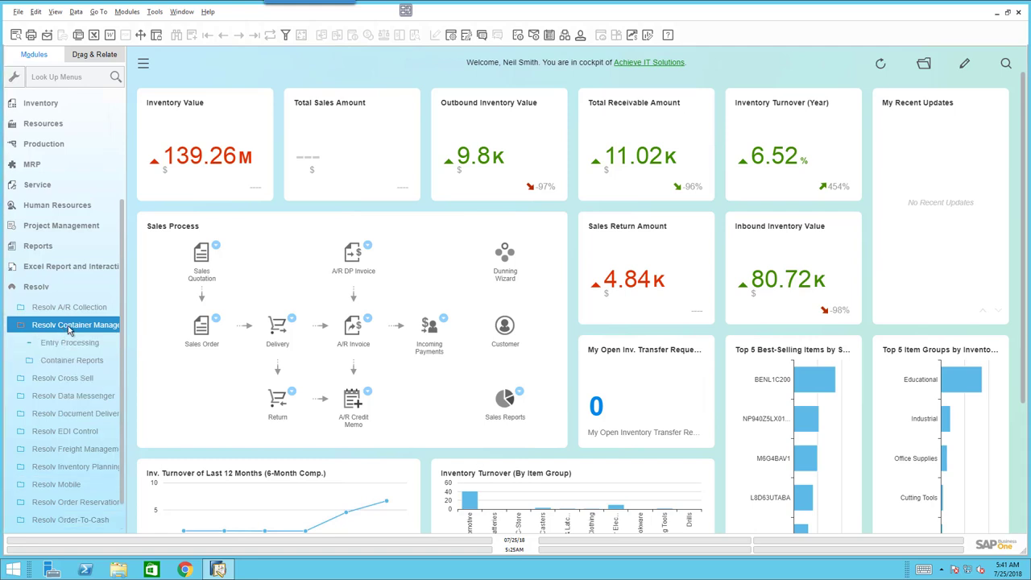
click(69, 343)
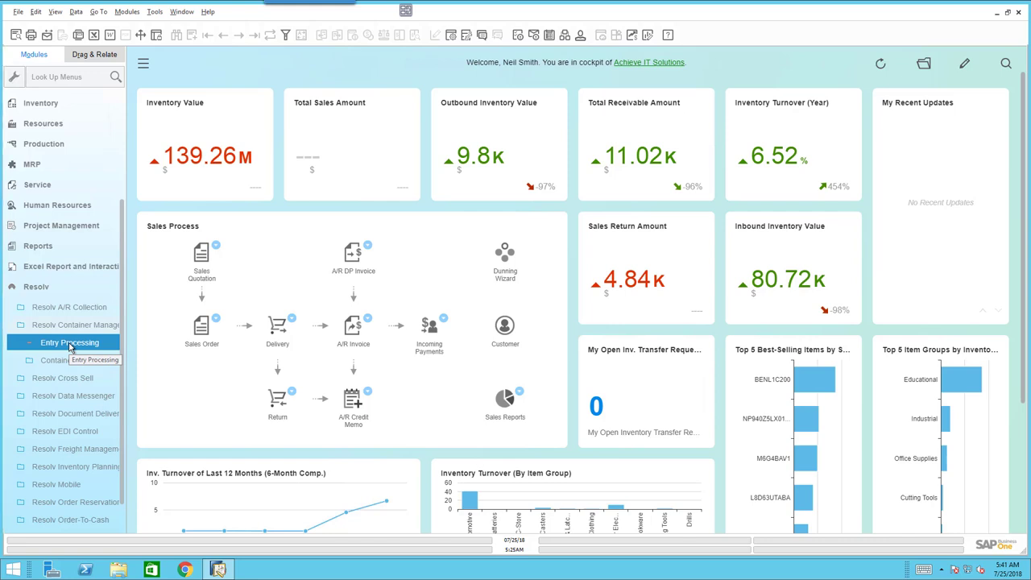
click(43, 484)
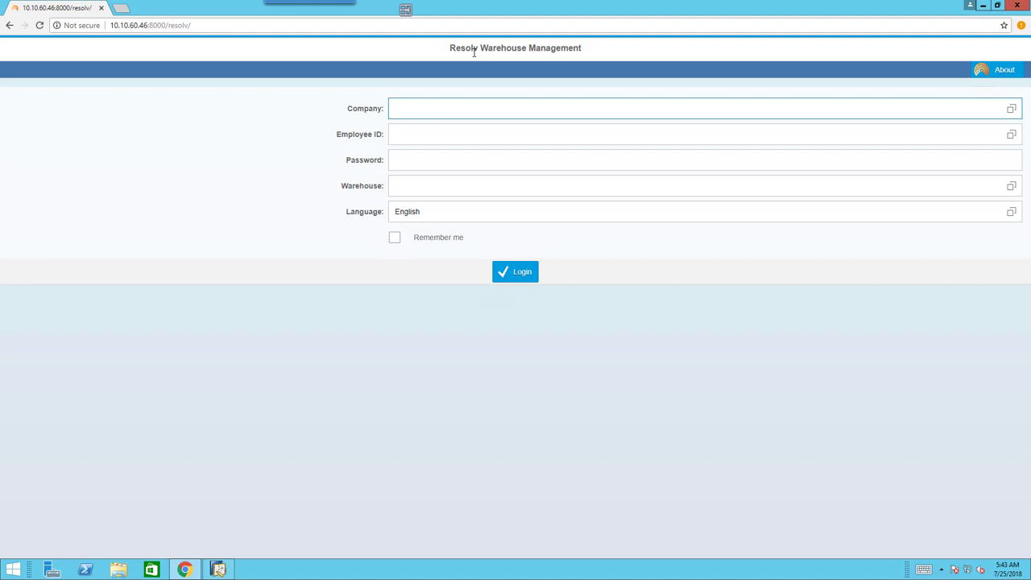
Narrow the Resolv login page to phone width over the SAP cockpit, then restore it full screen
click(999, 6)
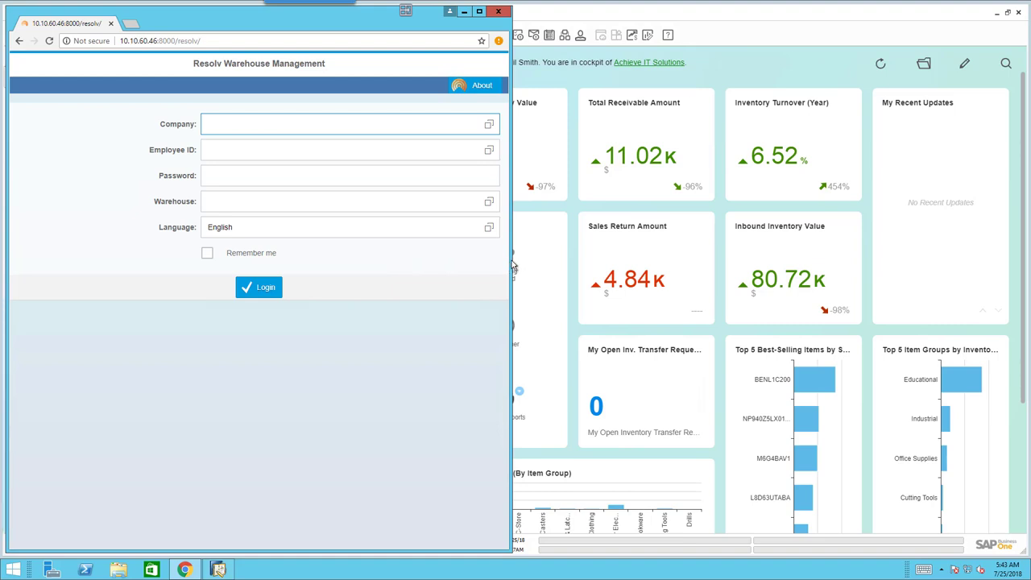
drag(508, 258, 313, 258)
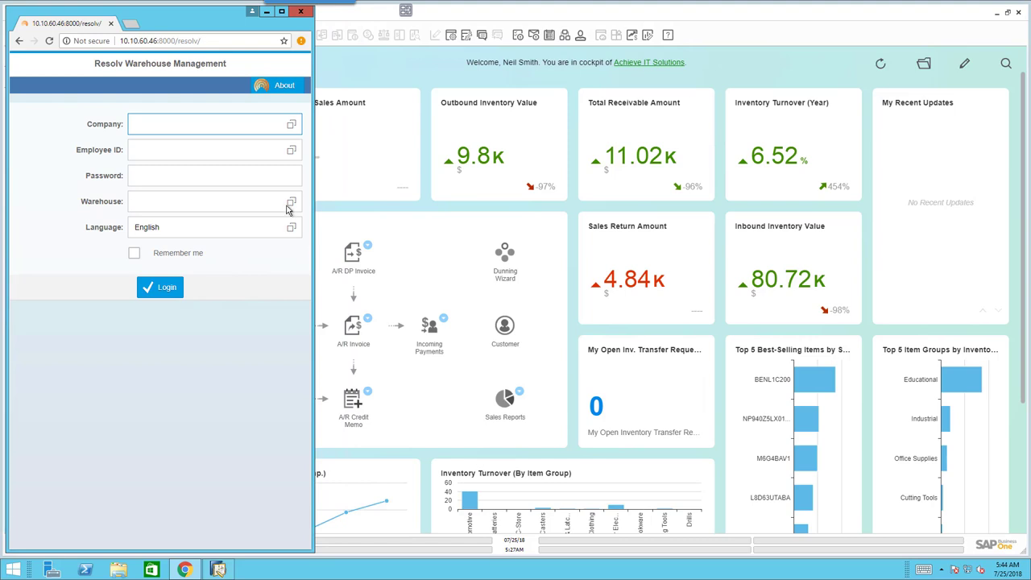
click(281, 12)
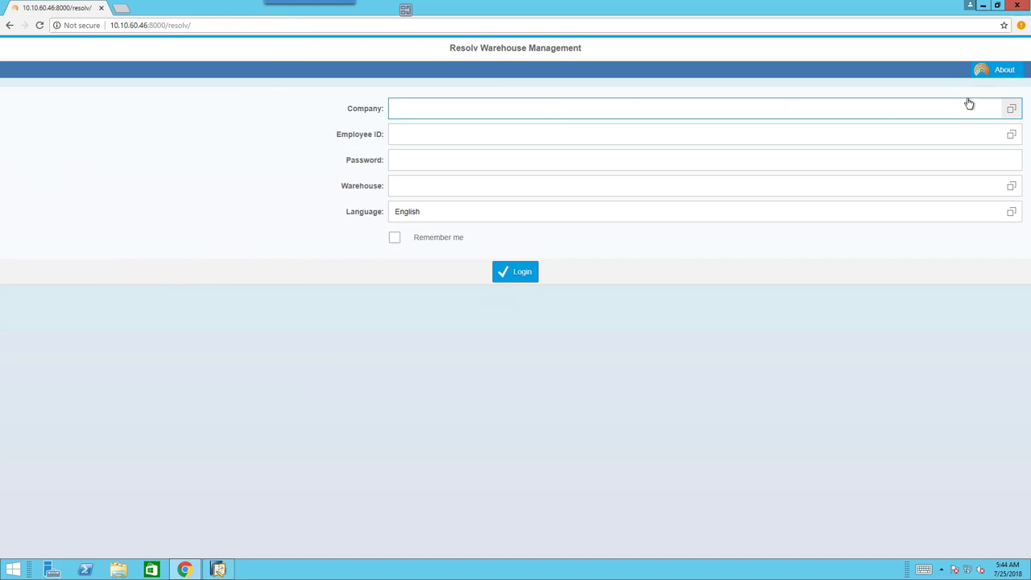
Choose company AIS and search for and select the employee as the login ID
click(1011, 107)
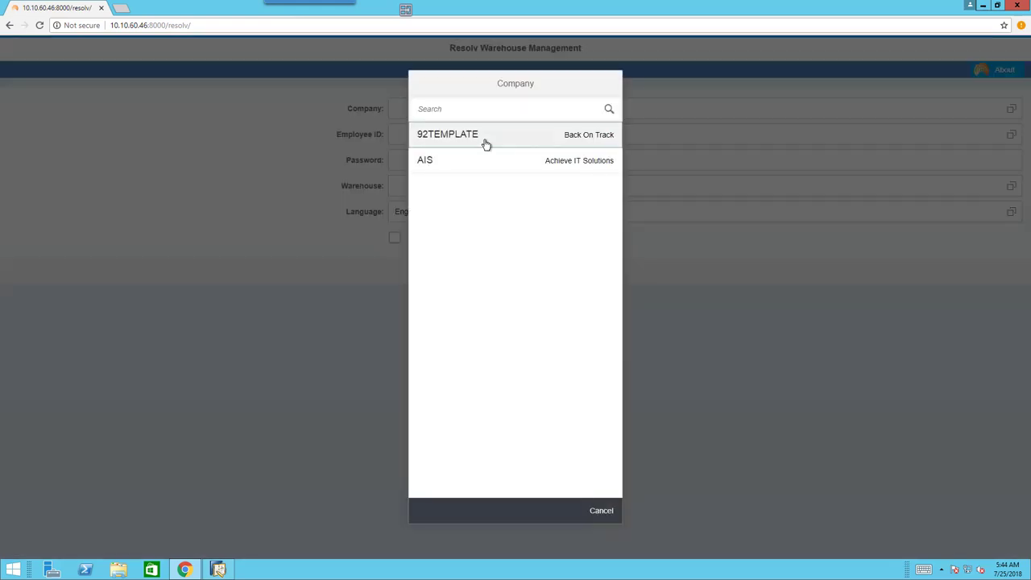
click(486, 161)
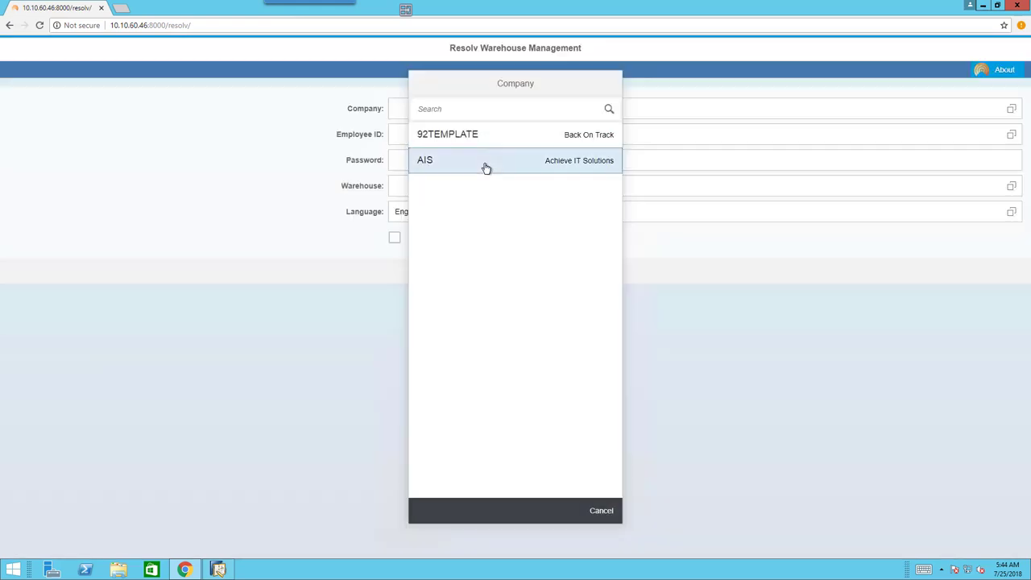
click(1011, 134)
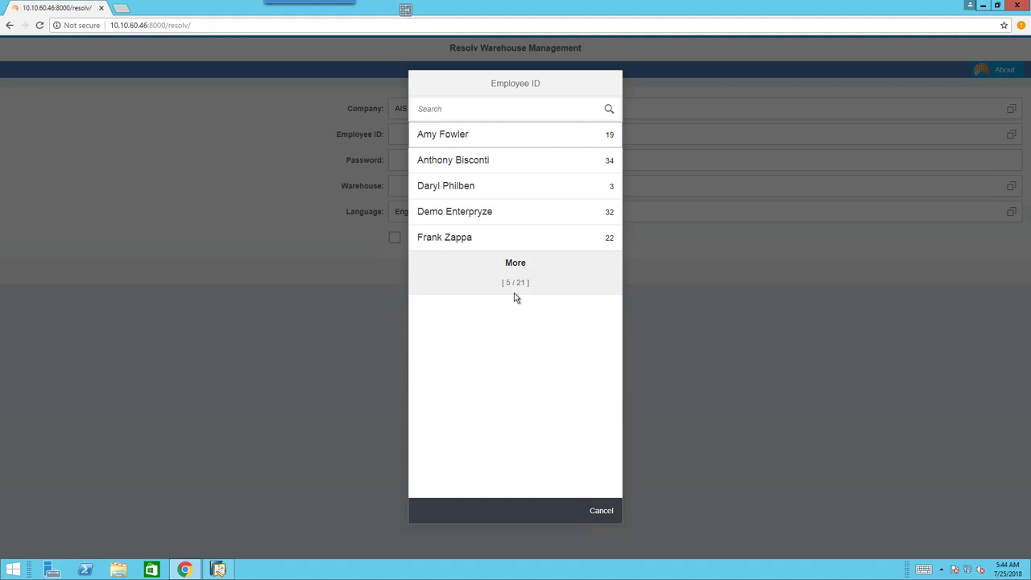
click(472, 106)
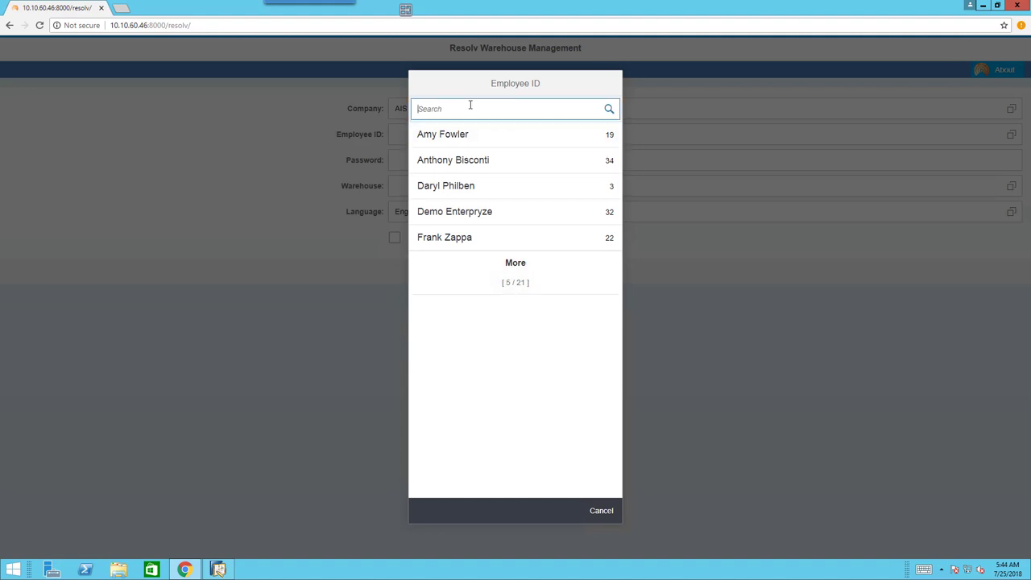
text(Neil)
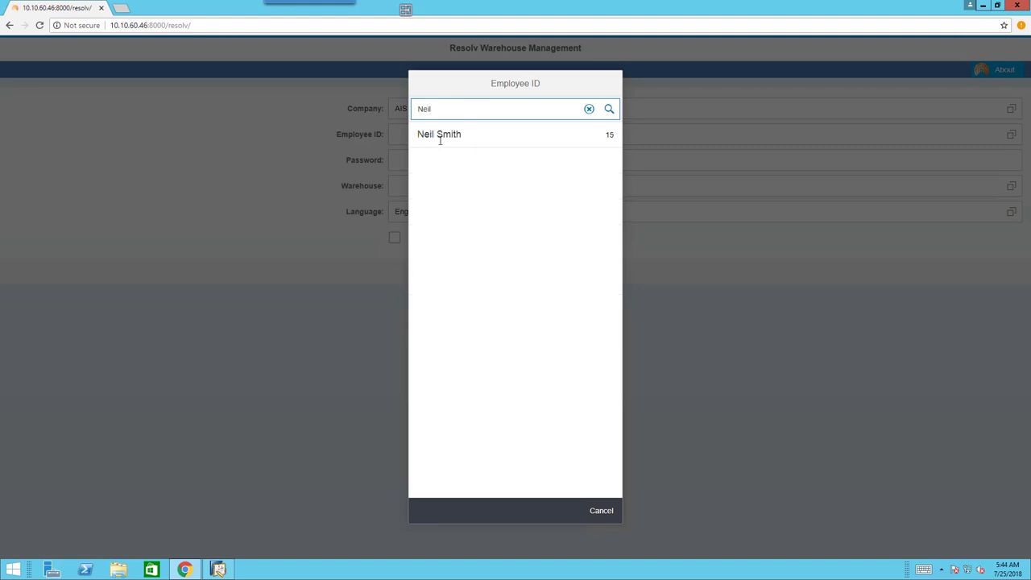
click(440, 143)
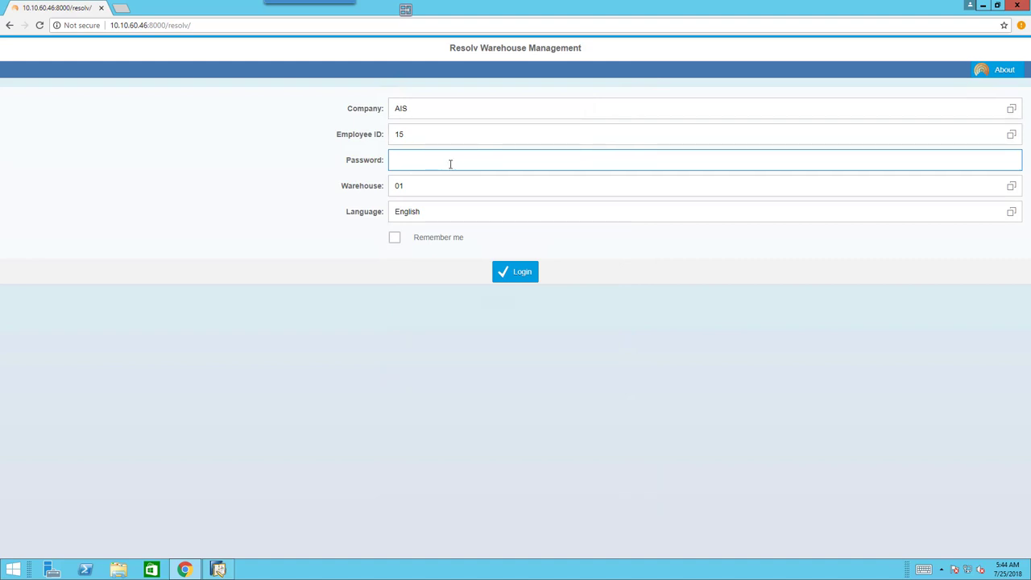
Enter the account password, tick Remember me, and sign in
text(•••••••••)
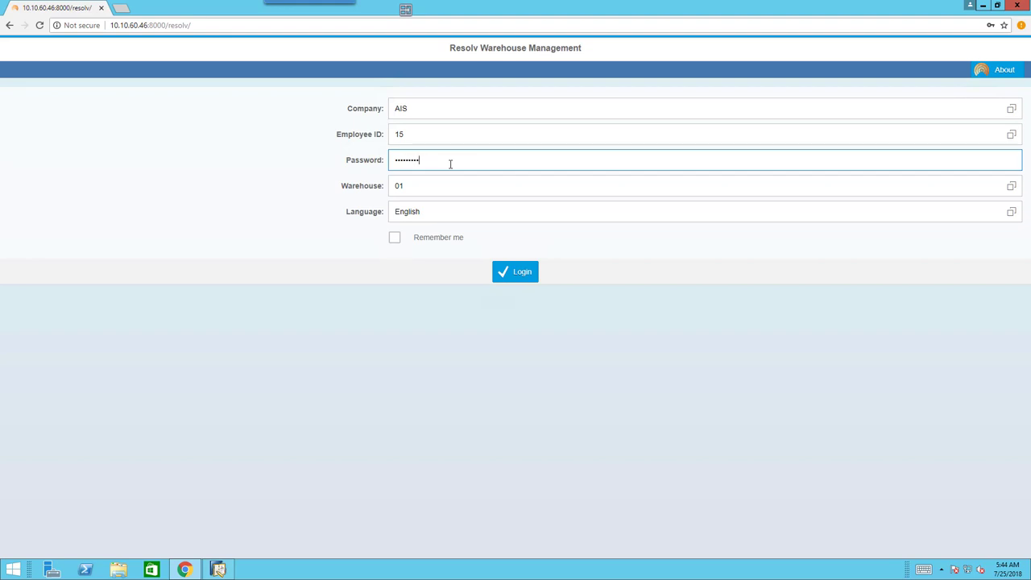
click(394, 238)
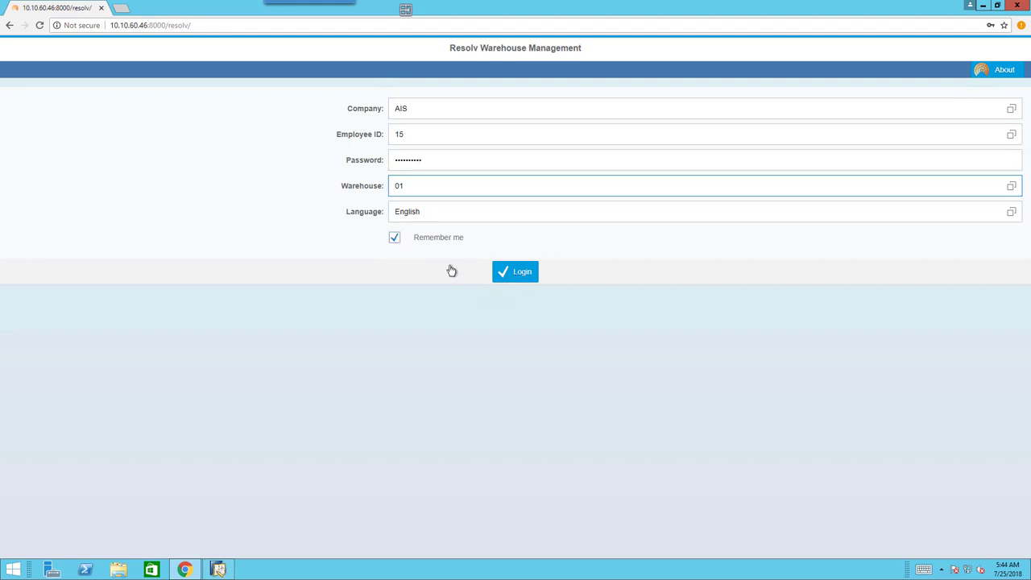
click(519, 273)
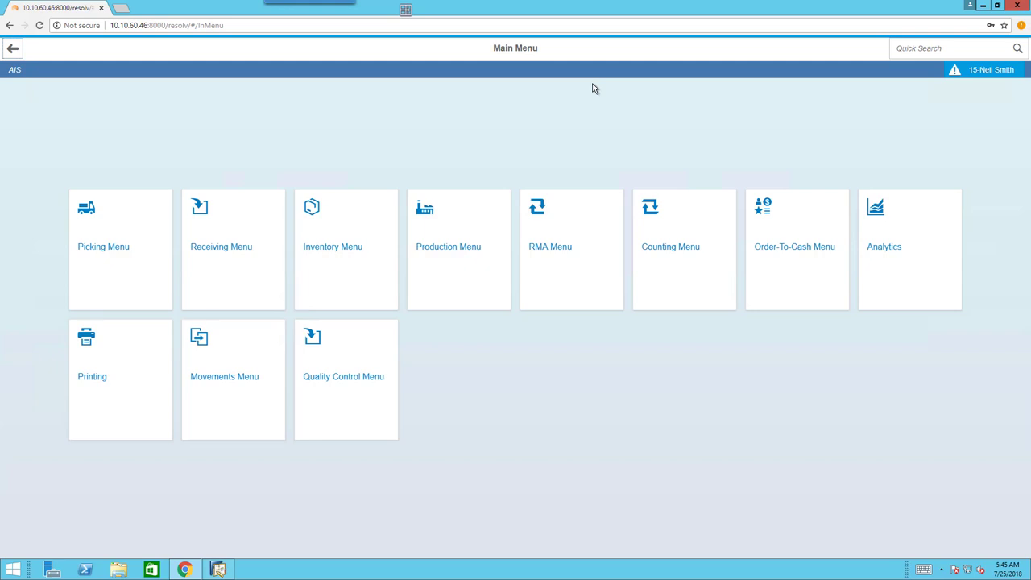
Restore the browser to a small window on the left over the SAP cockpit
click(998, 6)
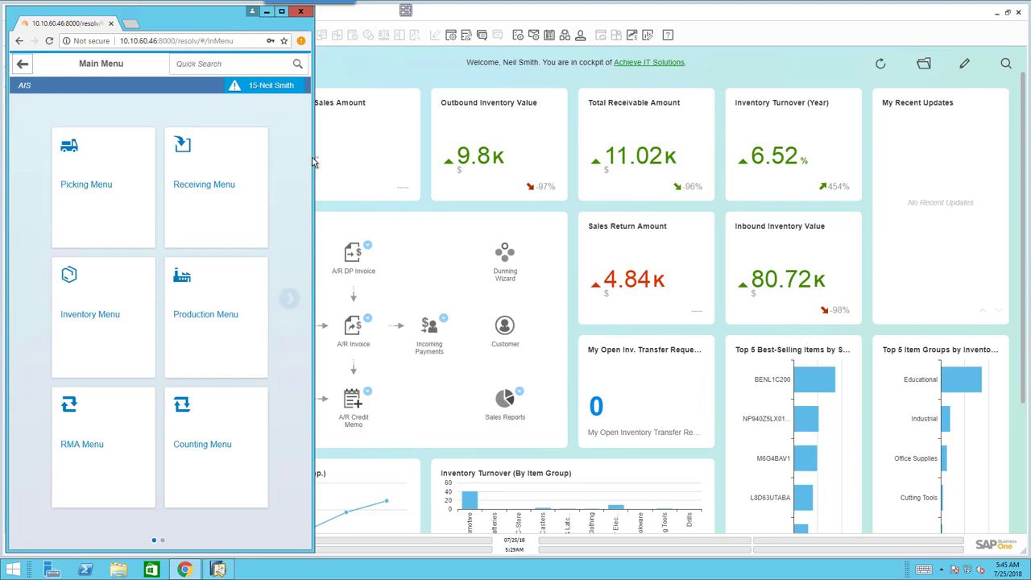
Narrow the window to phone width and page through the main menu tile carousel
drag(313, 162, 196, 152)
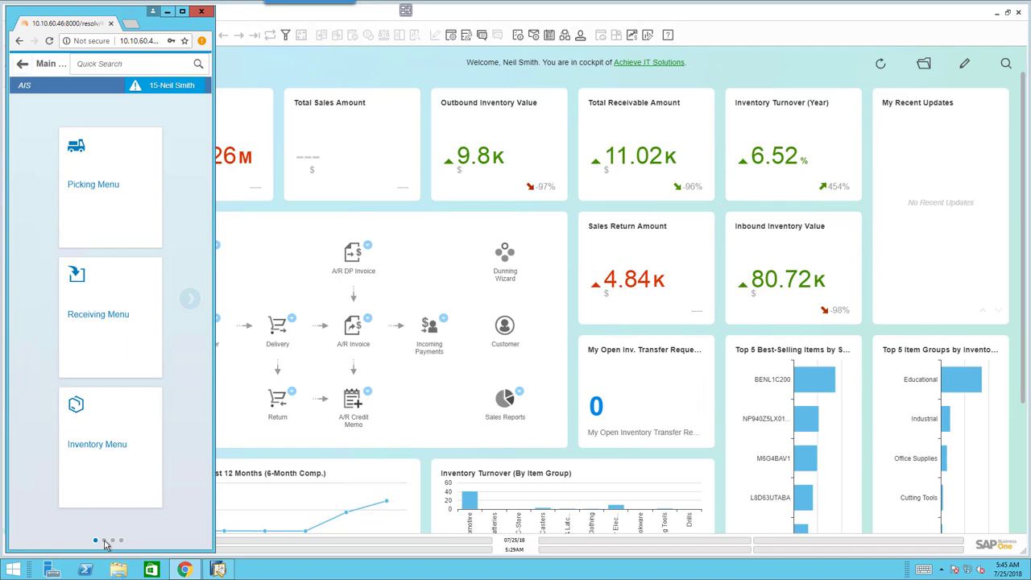
click(190, 299)
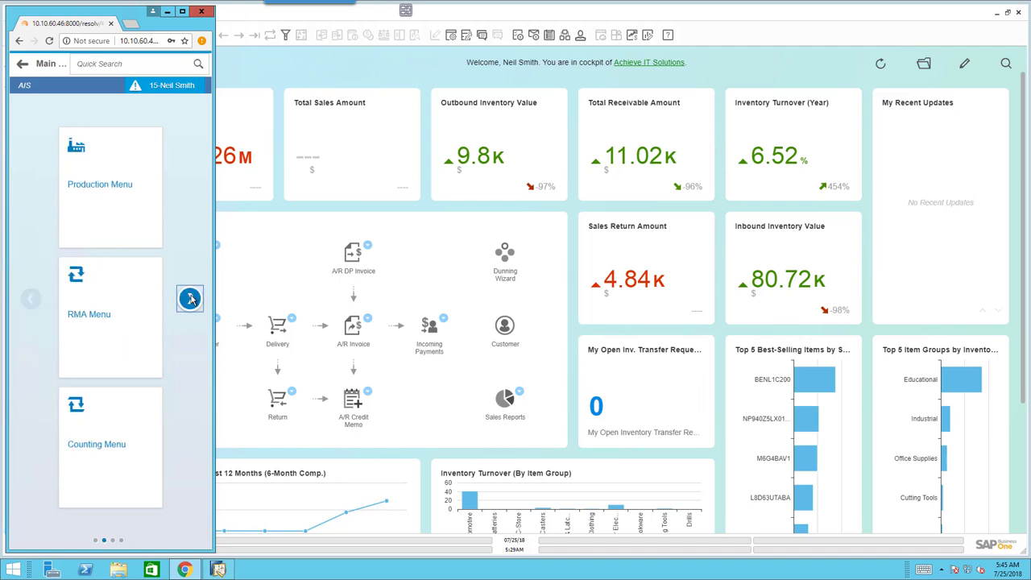
click(190, 299)
click(190, 299)
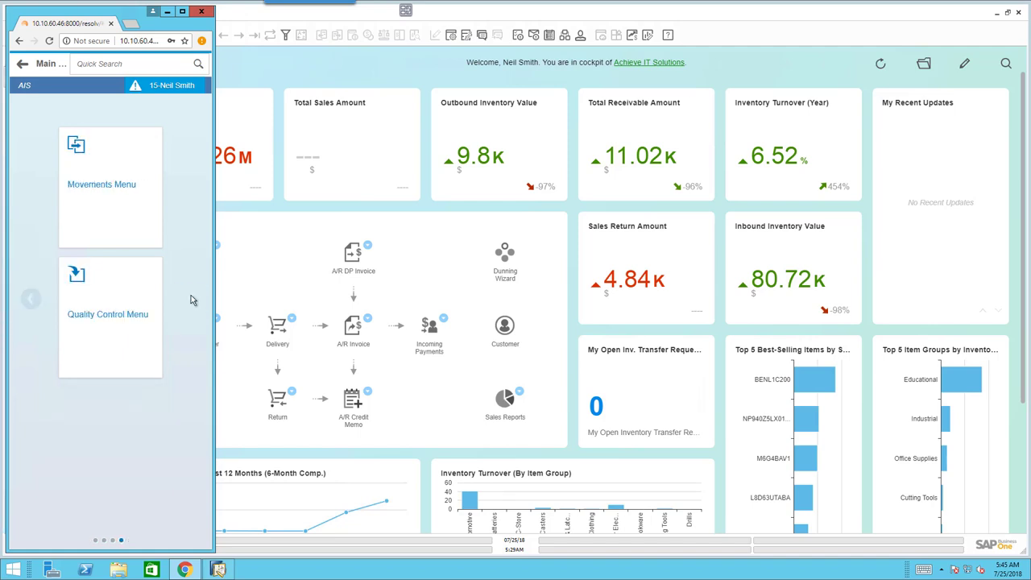
click(30, 299)
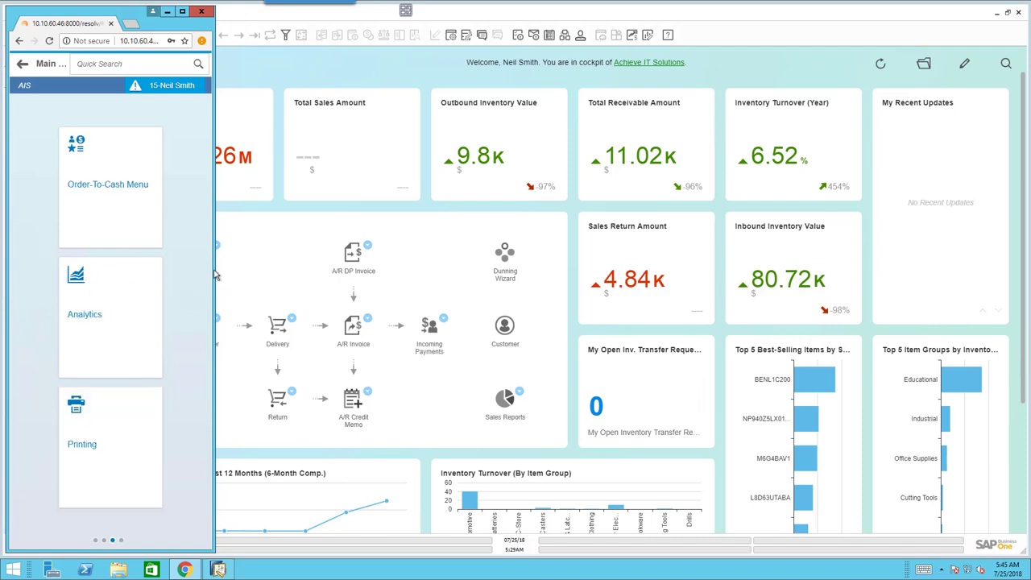
Widen and shorten the window, view the second tile page, then maximize the browser
drag(215, 270, 841, 298)
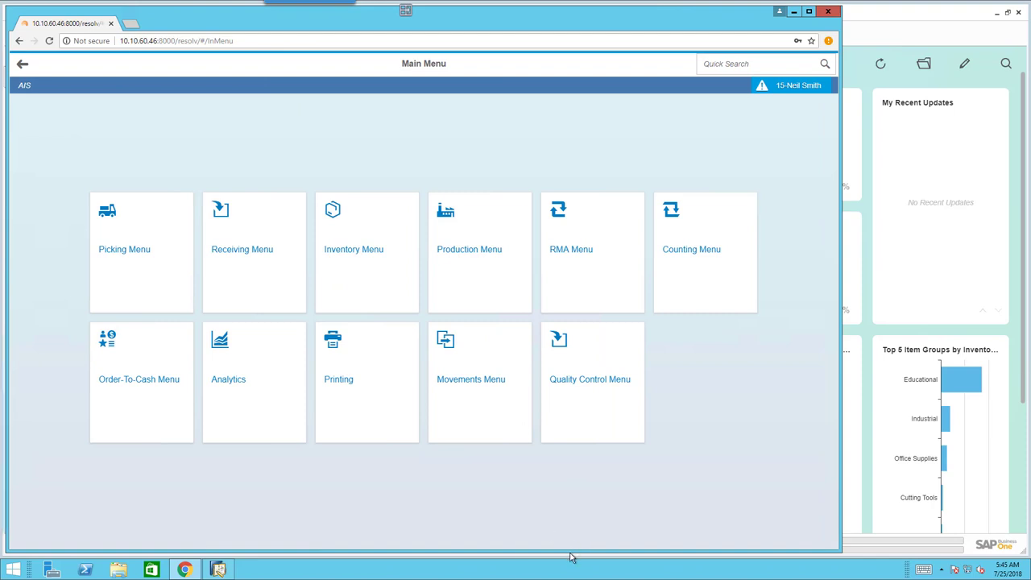
drag(569, 553, 568, 291)
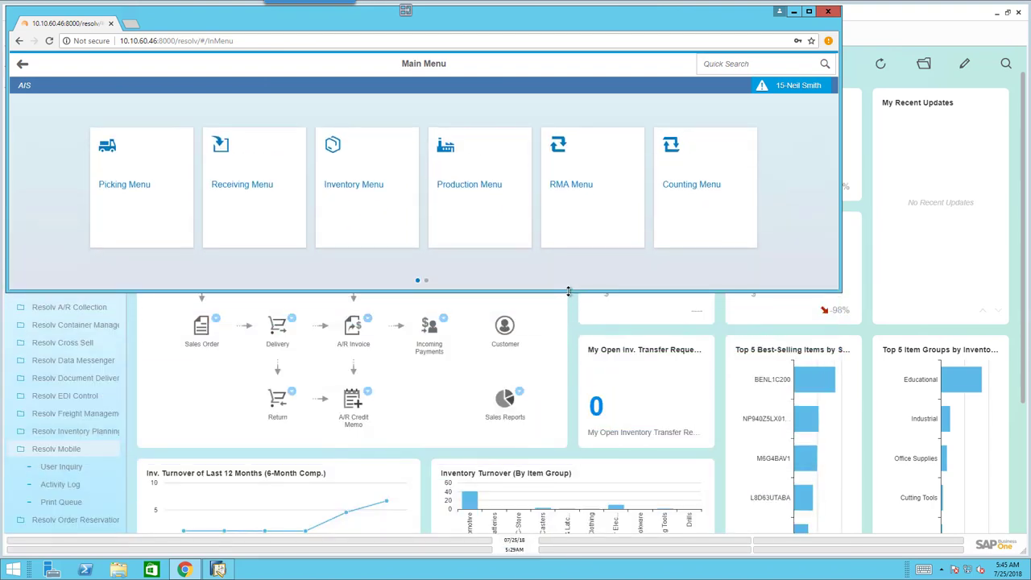
click(822, 193)
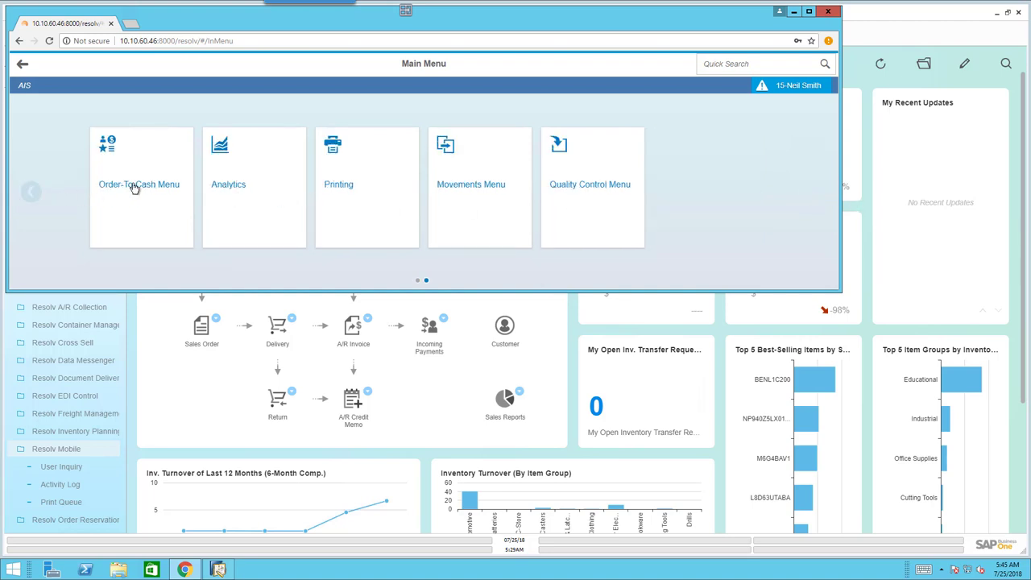
click(809, 11)
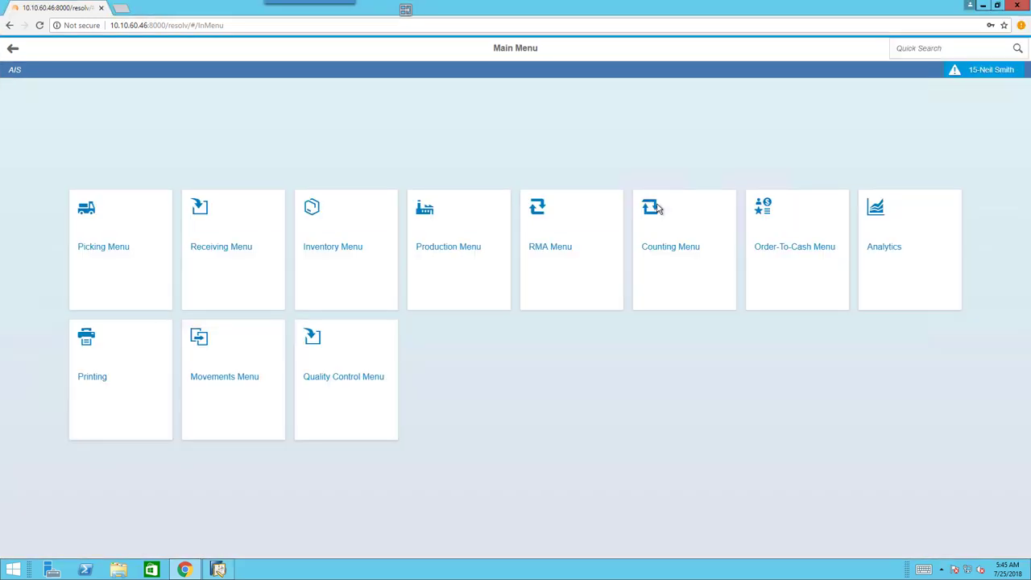
Go to Order-To-Cash and open Customer Inquiry on its Sales Quotation filters
click(801, 254)
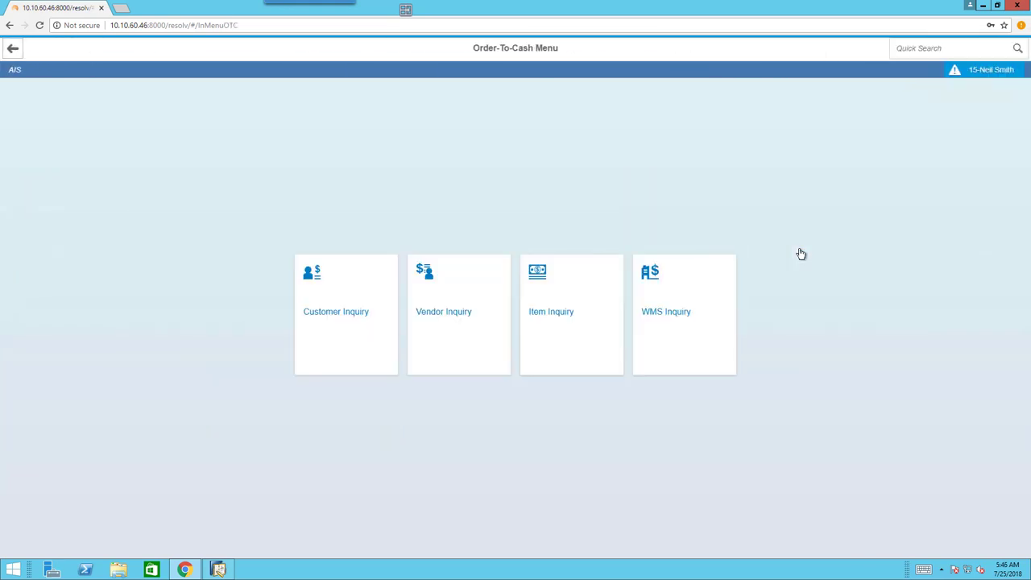
click(348, 334)
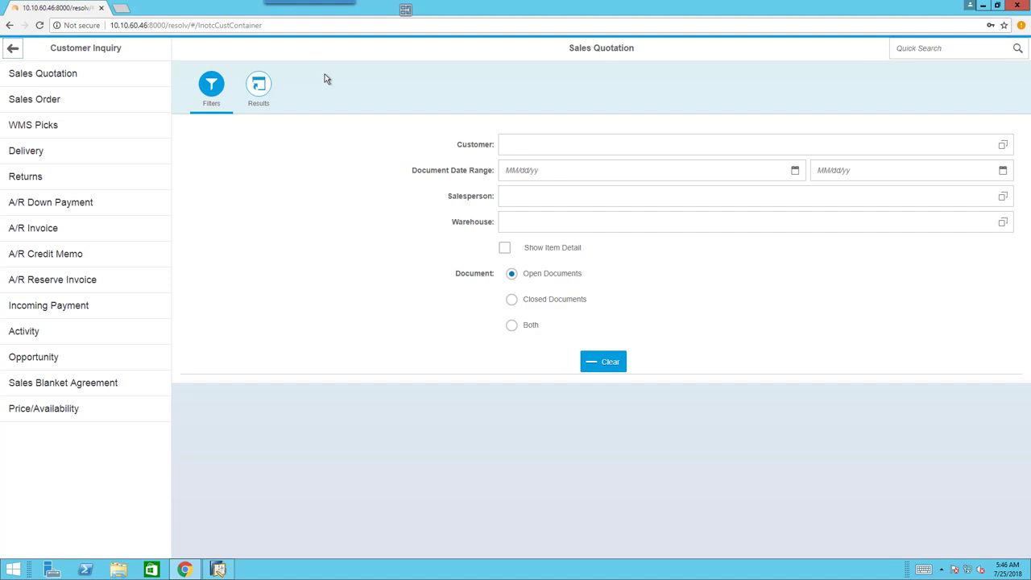
Search the customer lookup for 'Arrow' and select Arrow Electronics as the inquiry customer
click(1003, 146)
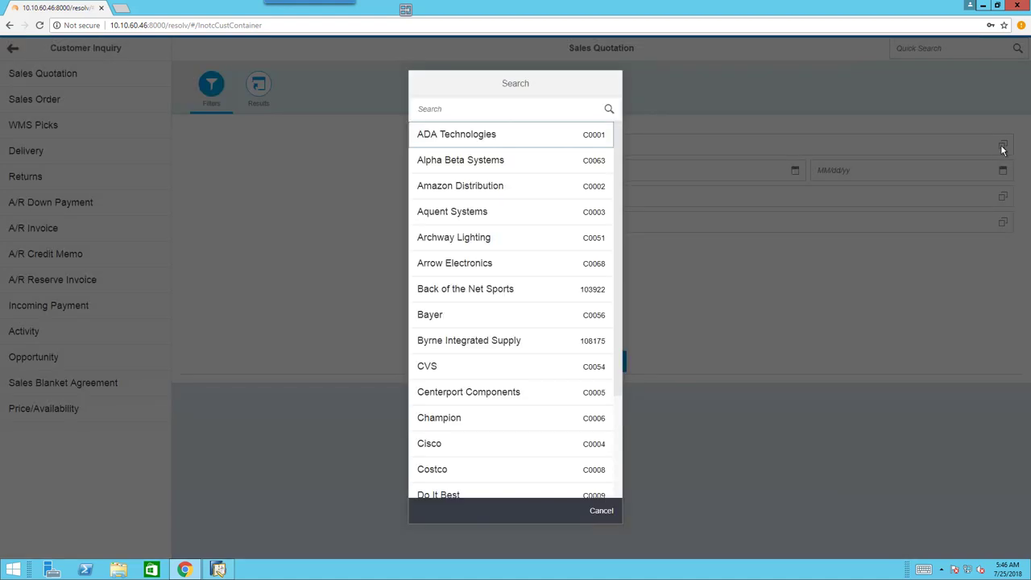
click(483, 107)
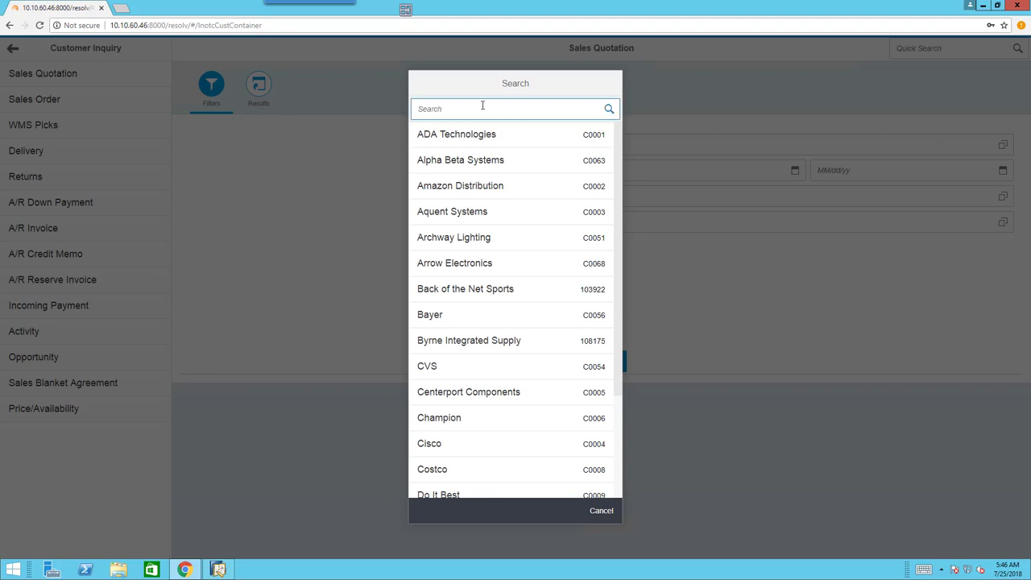
text(Arrow)
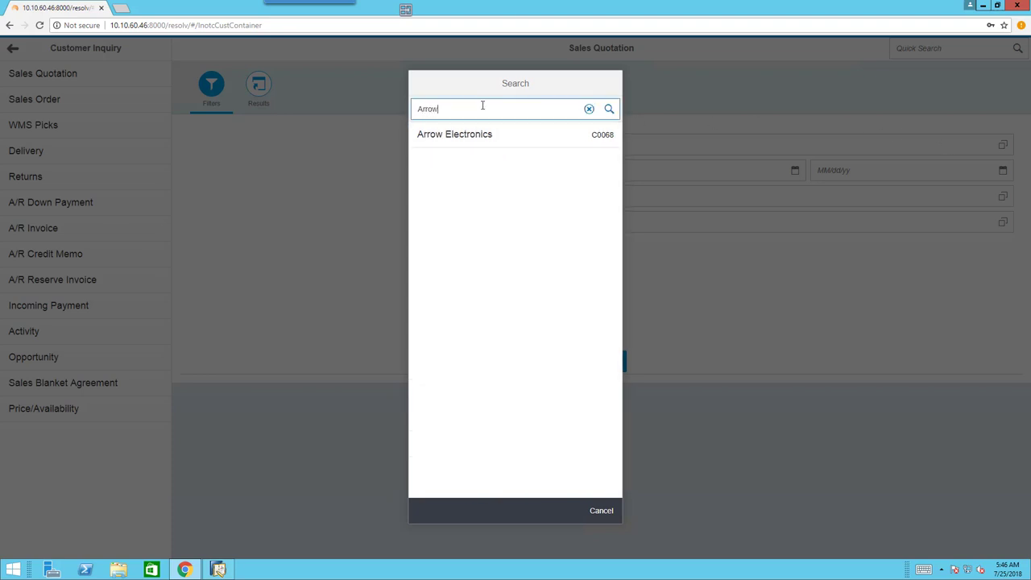
click(451, 136)
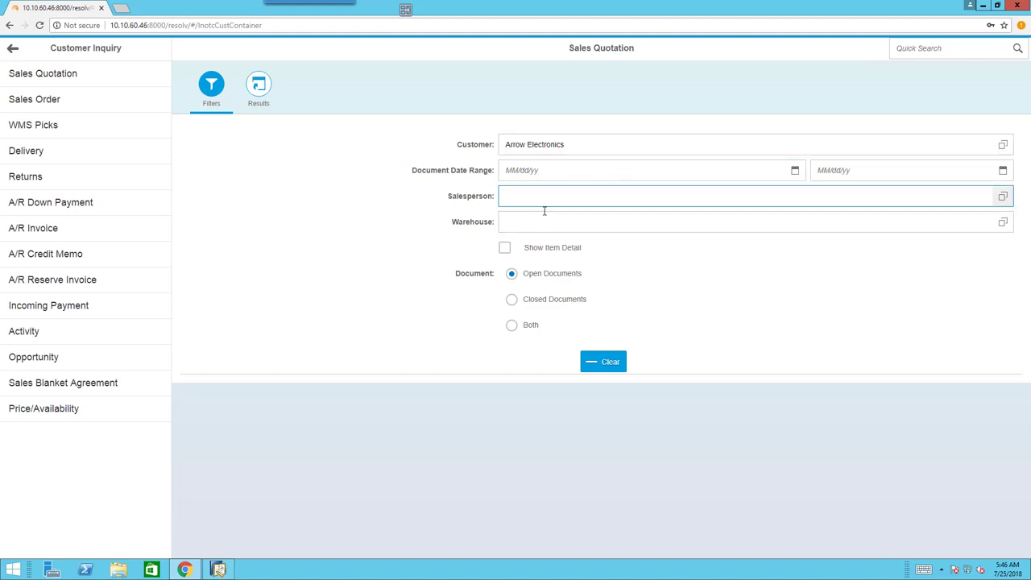
List Arrow Electronics' open sales orders 15503 and 15520 with item detail, then go back
click(505, 251)
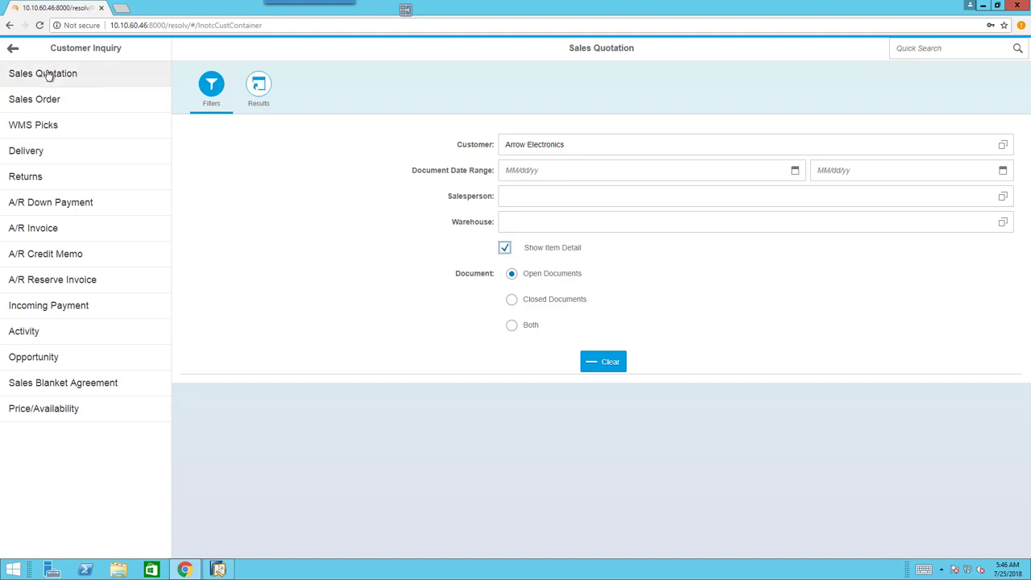
click(256, 88)
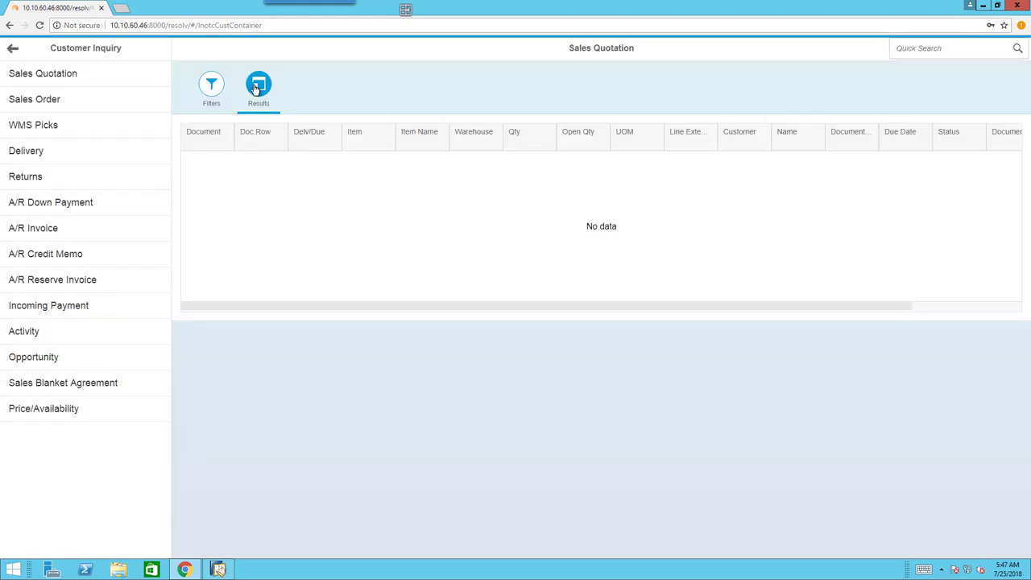
click(42, 73)
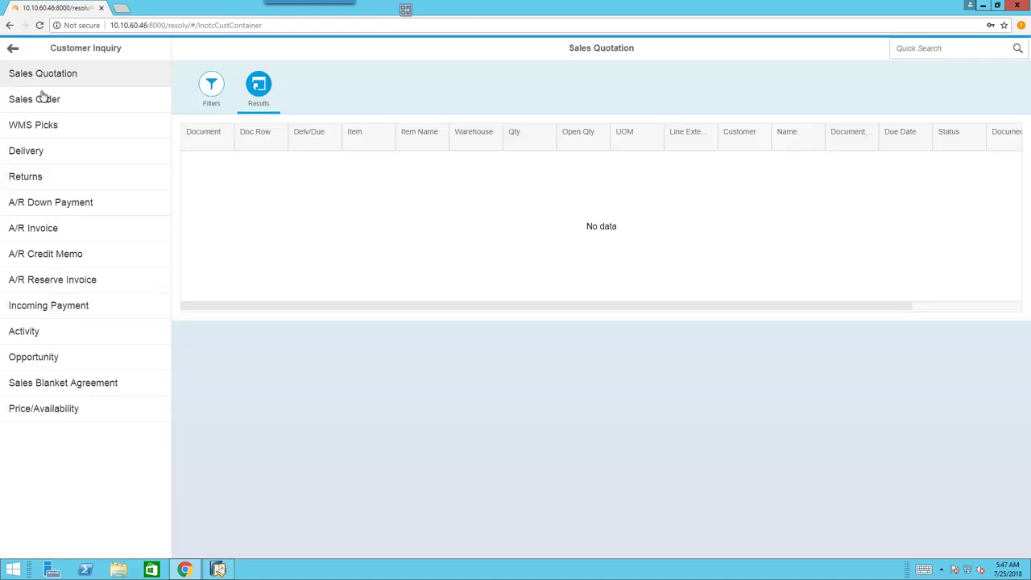
click(44, 100)
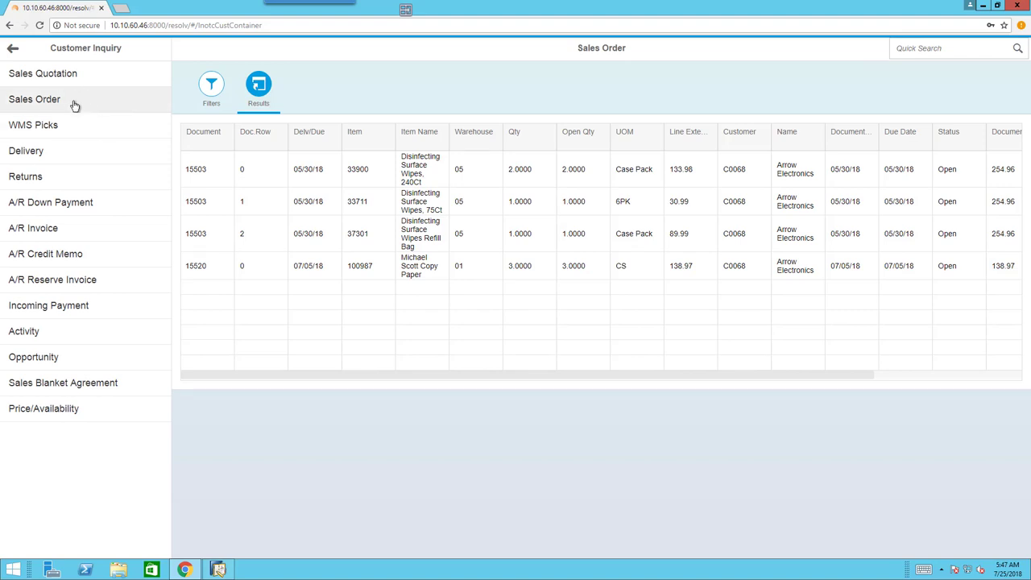
click(74, 105)
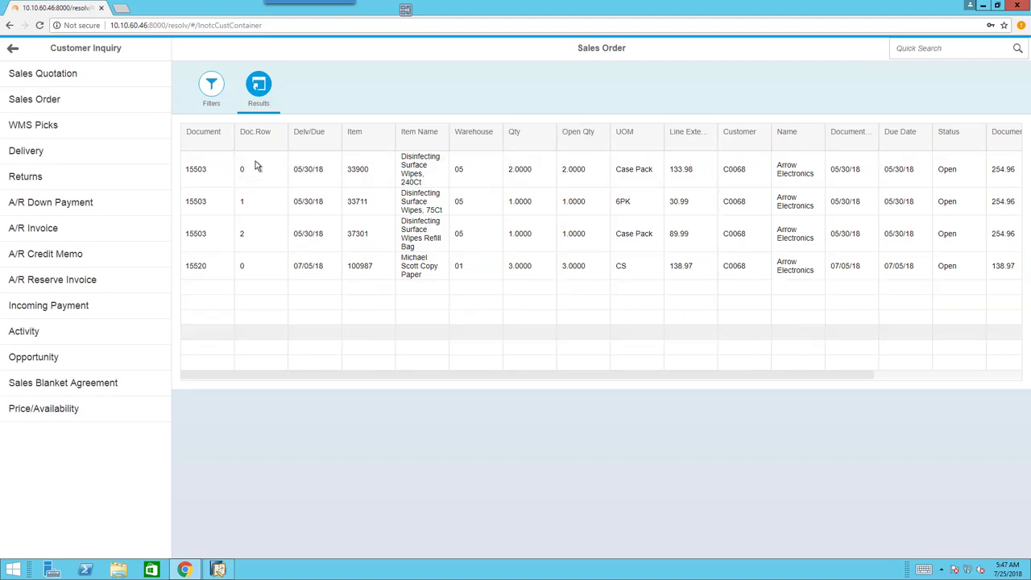
click(16, 52)
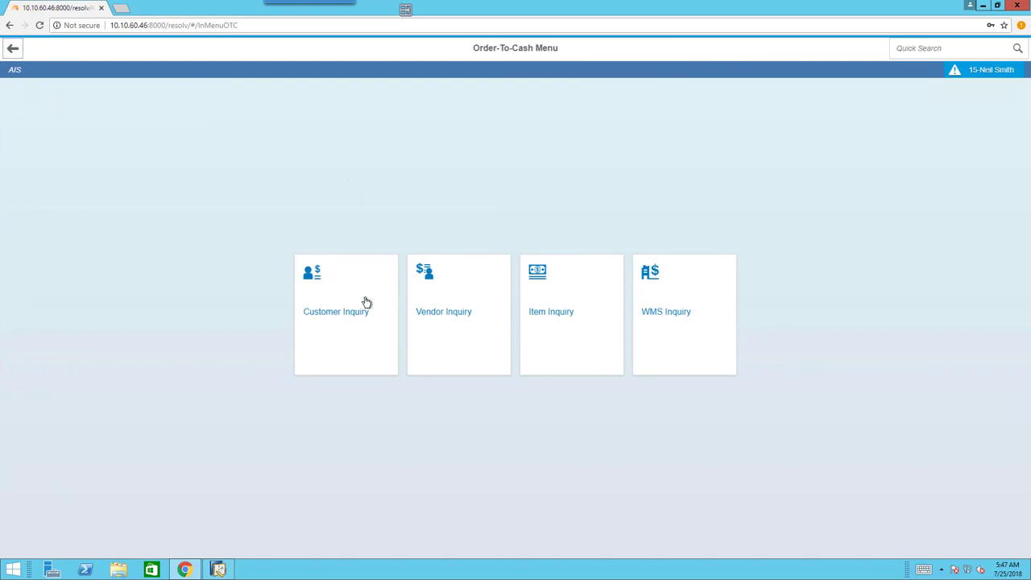
Reopen the customer's sales orders without item detail, view order 15503, then return to Order-To-Cash
click(367, 302)
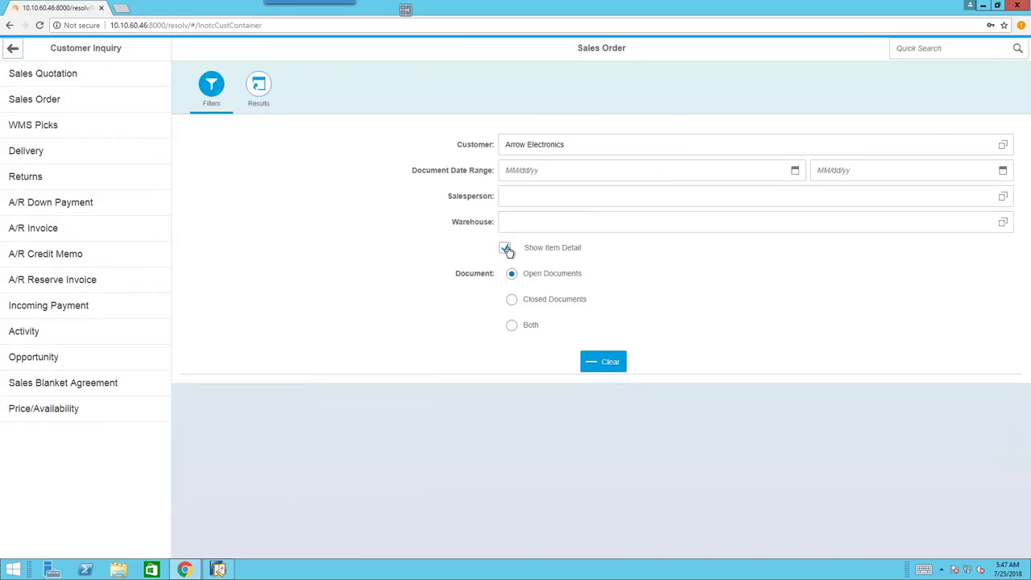
click(505, 251)
click(505, 251)
click(45, 103)
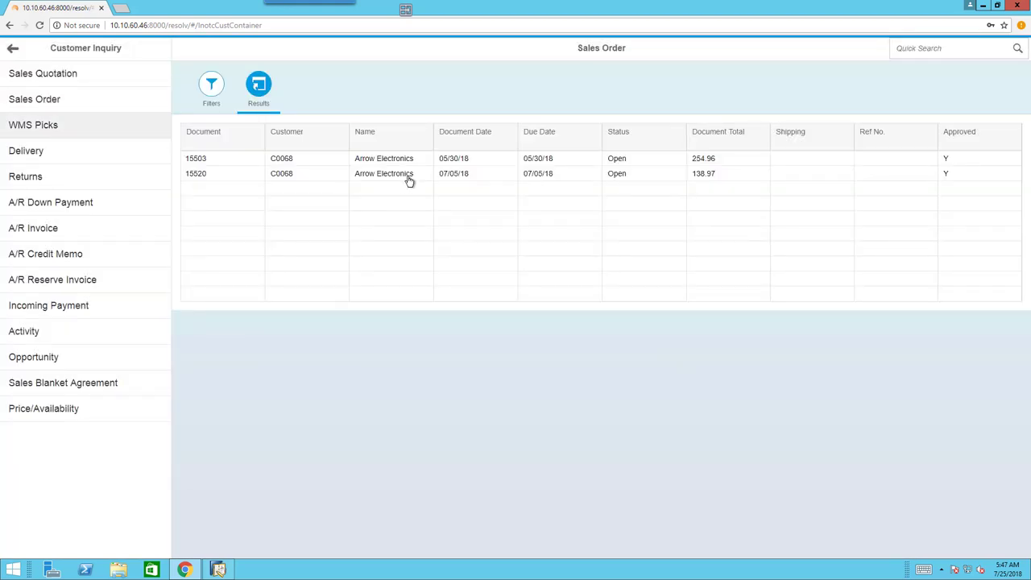
click(218, 164)
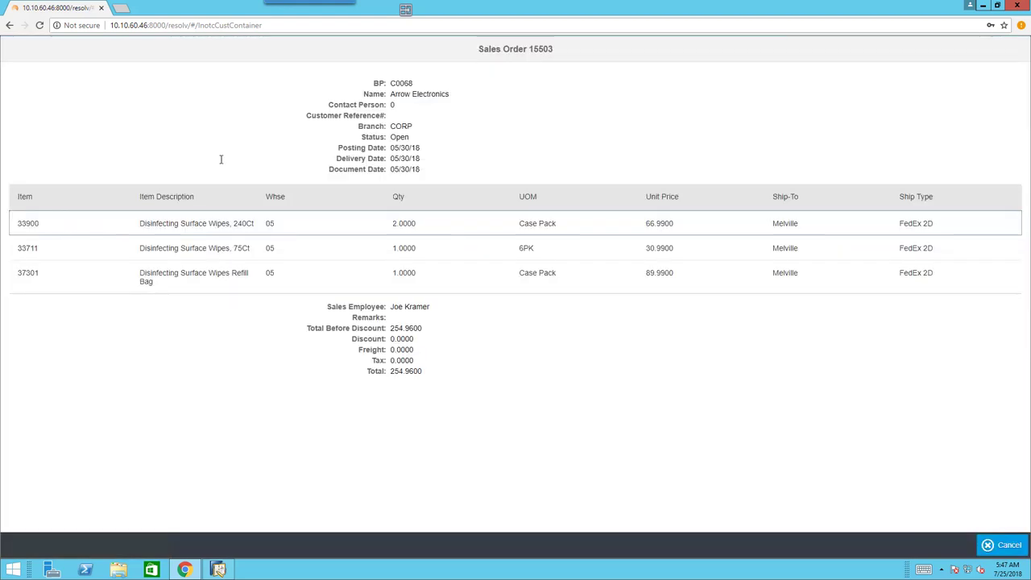
click(10, 25)
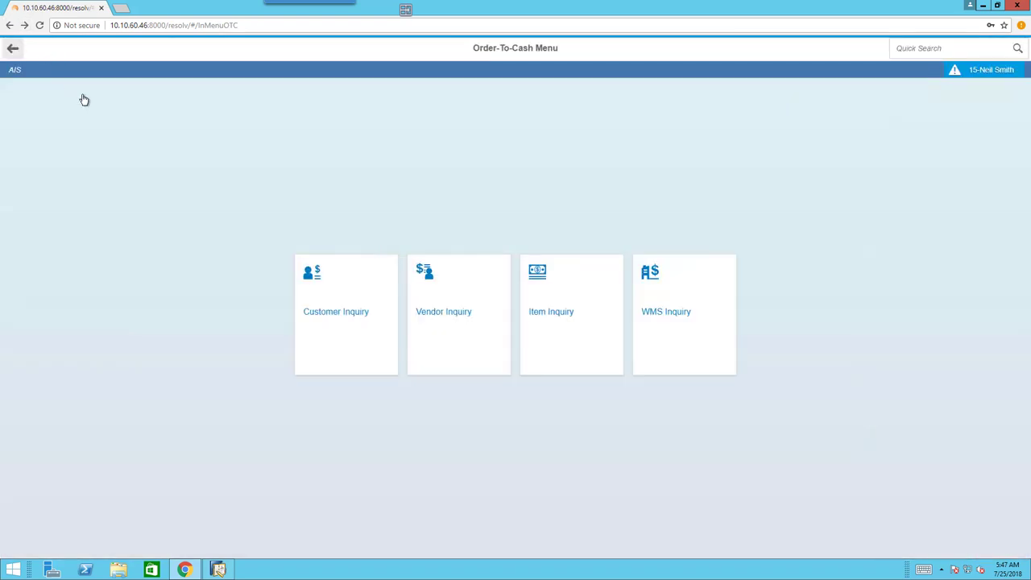
Return to the Main Menu listing all eleven menus, from Picking to Quality Control
click(10, 48)
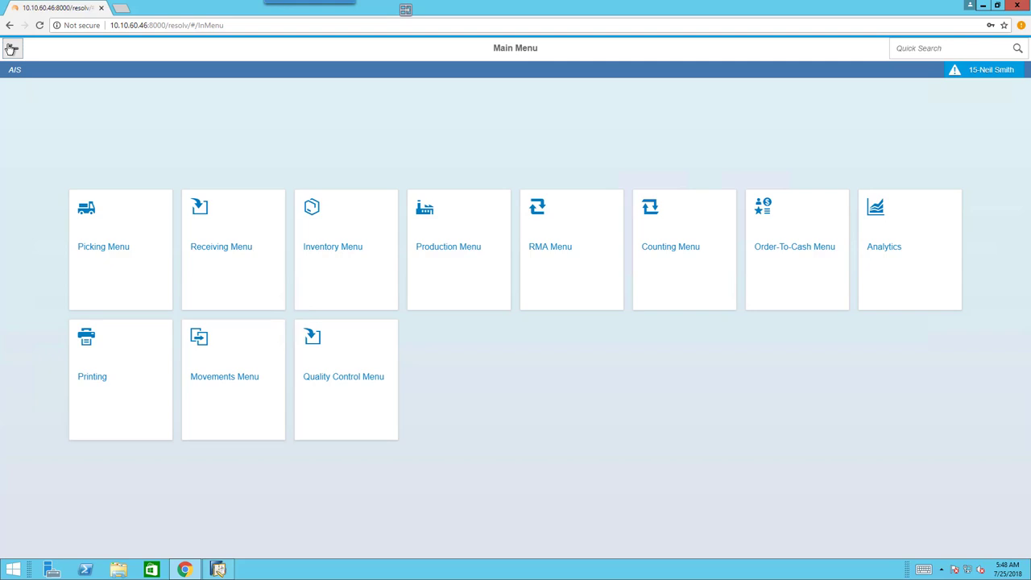
Open the Sales Order Pick List from the Picking Menu and load pick list 17
click(118, 268)
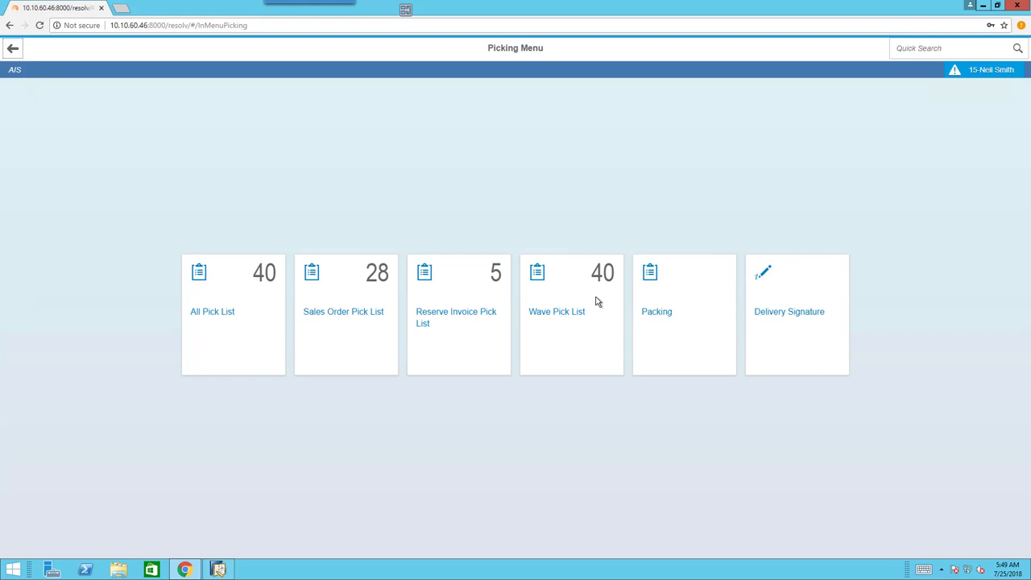
click(324, 320)
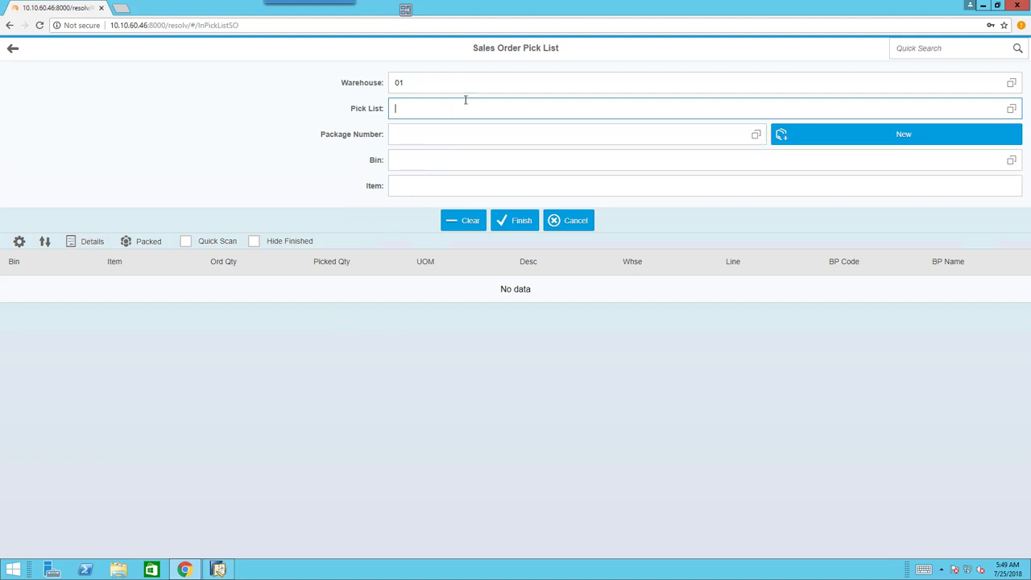
click(1012, 109)
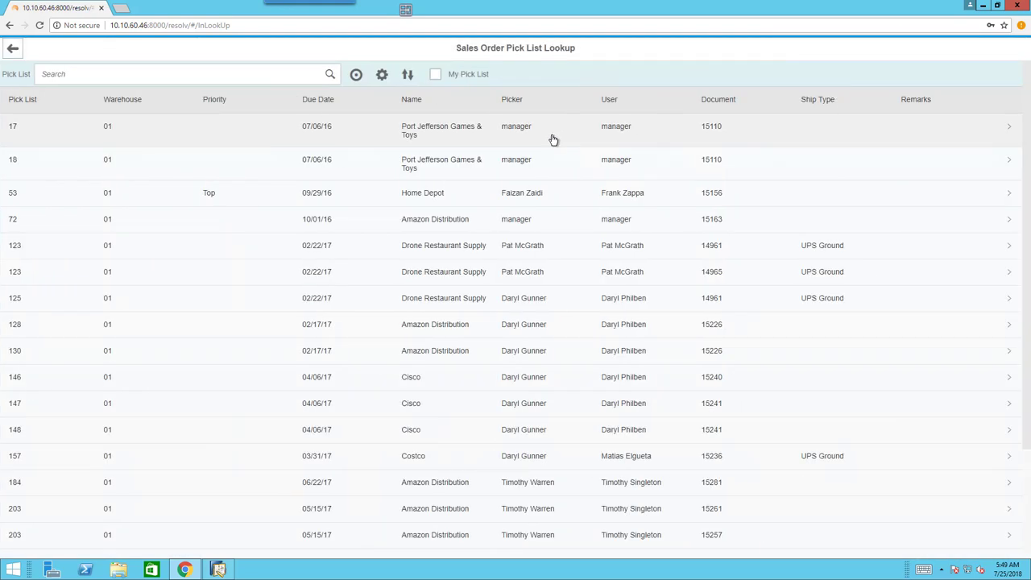
click(417, 142)
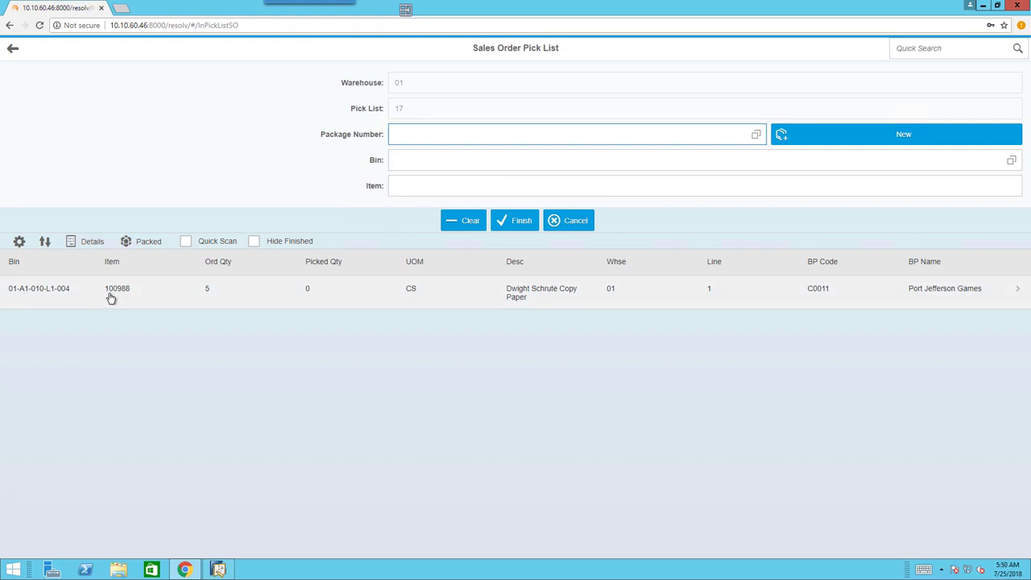
Hide the UOM, Desc, Whse, Line, BP Code and BP Name columns in the pick table
click(19, 243)
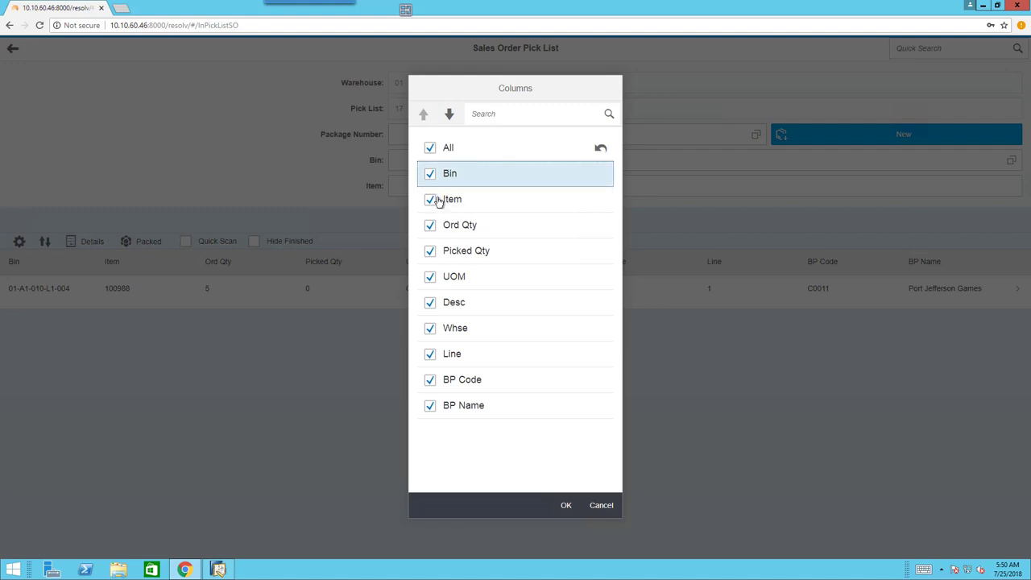
click(431, 278)
click(430, 304)
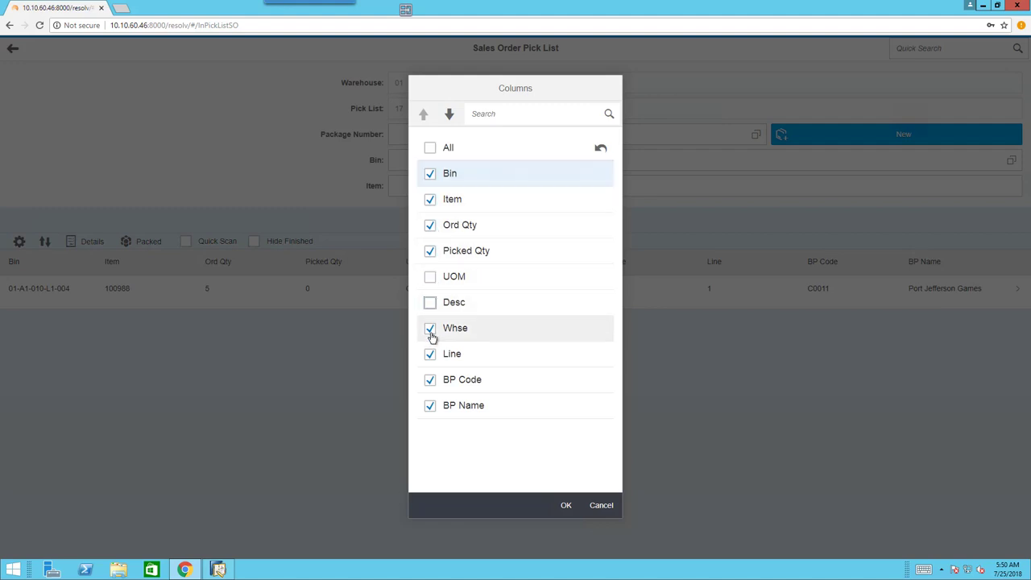
click(430, 330)
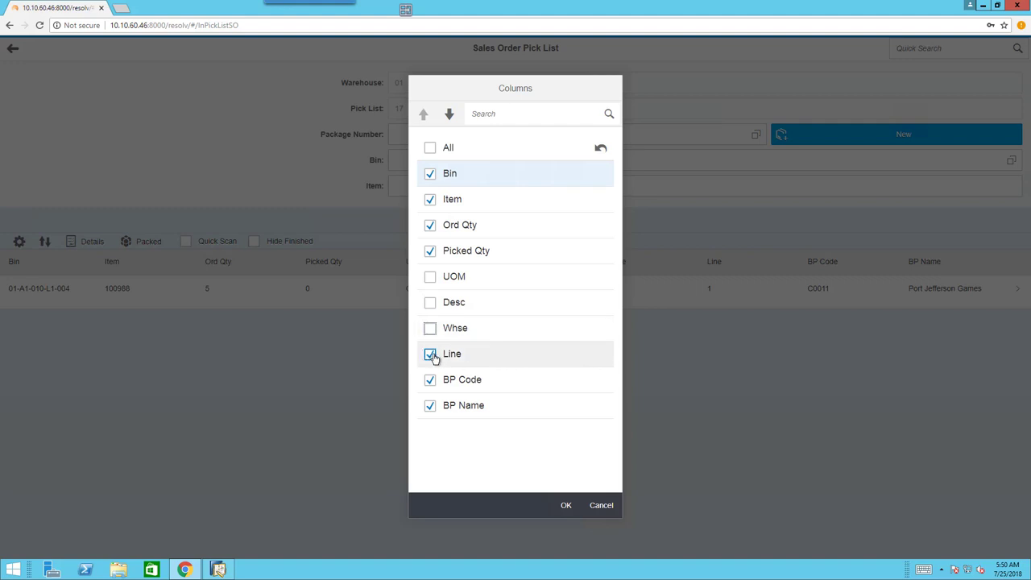
click(431, 354)
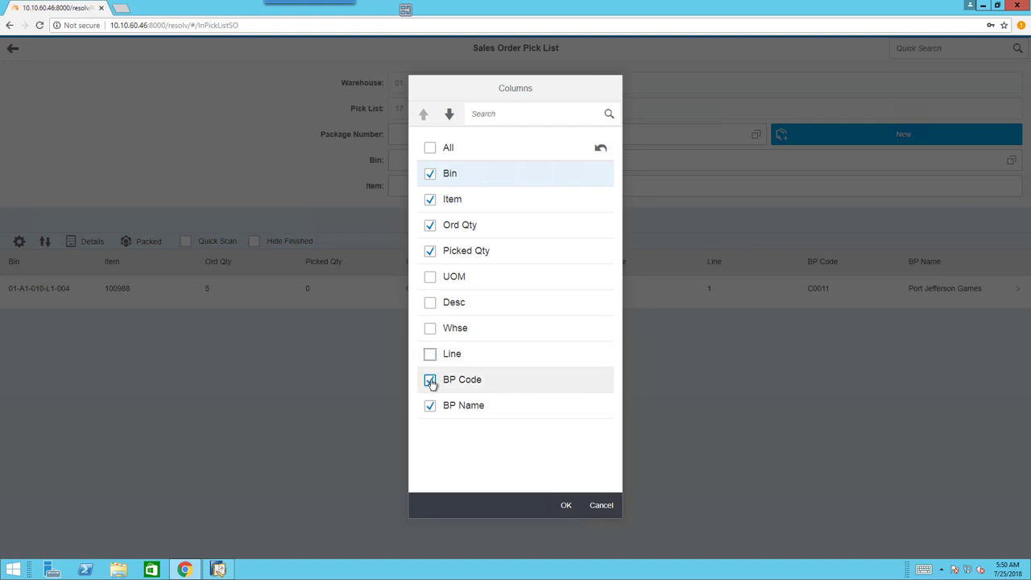
click(430, 380)
click(431, 407)
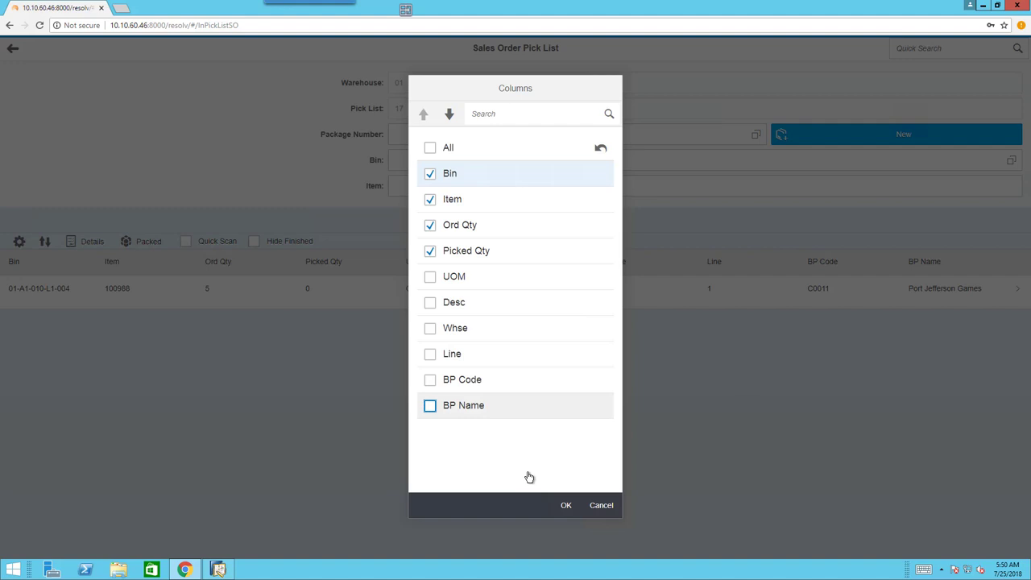
click(567, 506)
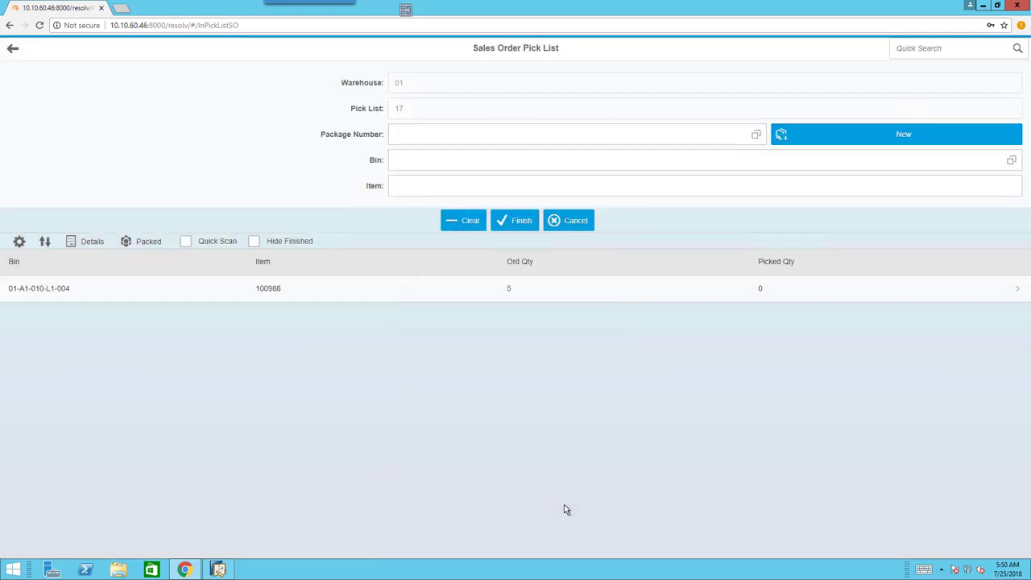
Resize the browser into a narrow, tall phone-sized window beside the SAP cockpit
click(997, 5)
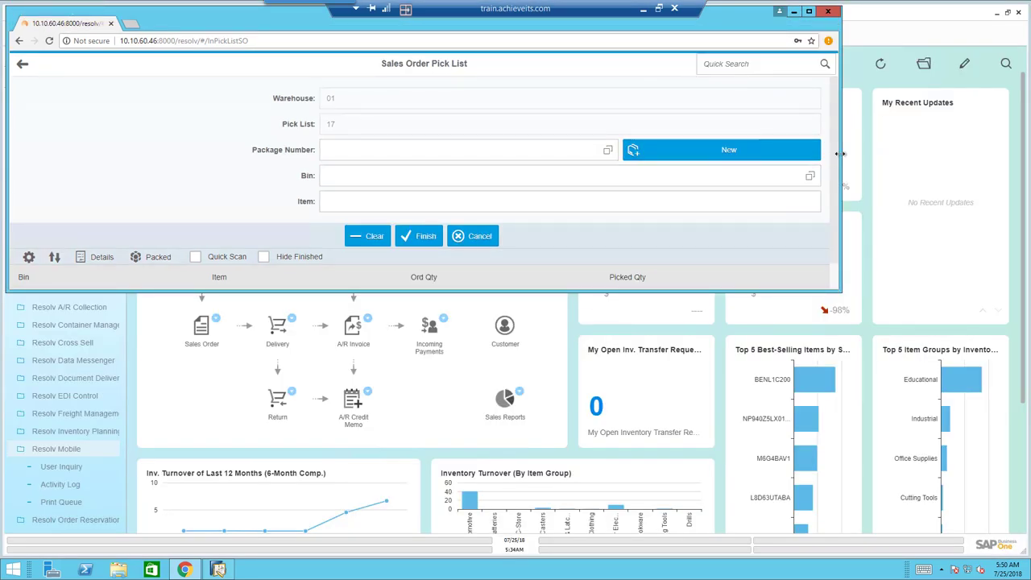
drag(840, 153, 107, 203)
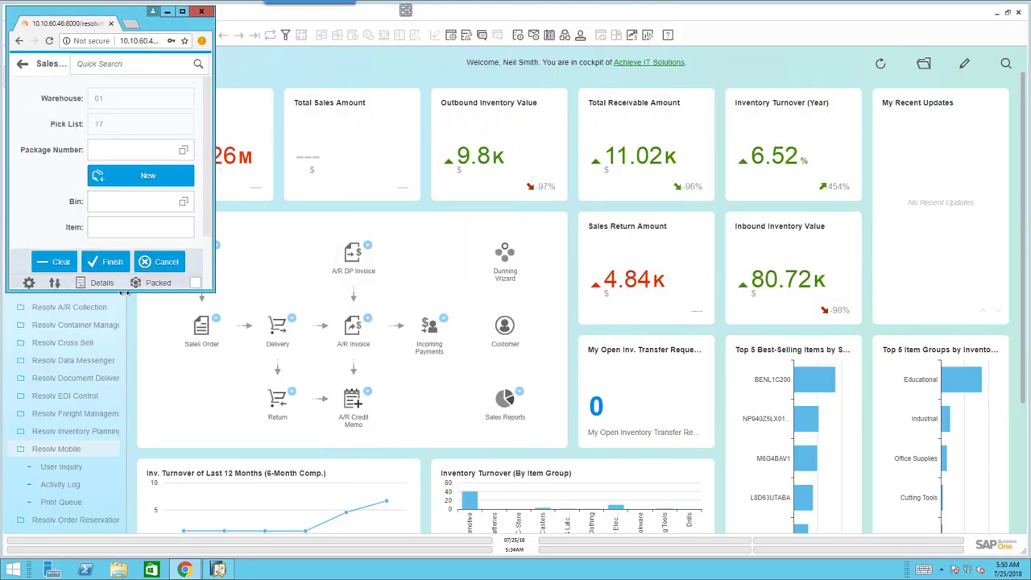
drag(123, 293, 116, 513)
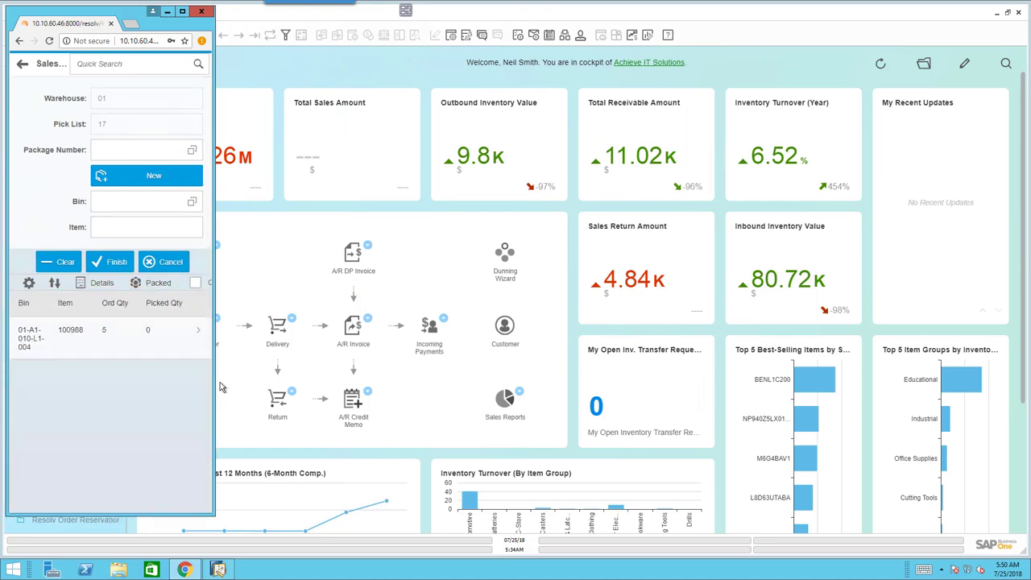
drag(214, 384, 323, 375)
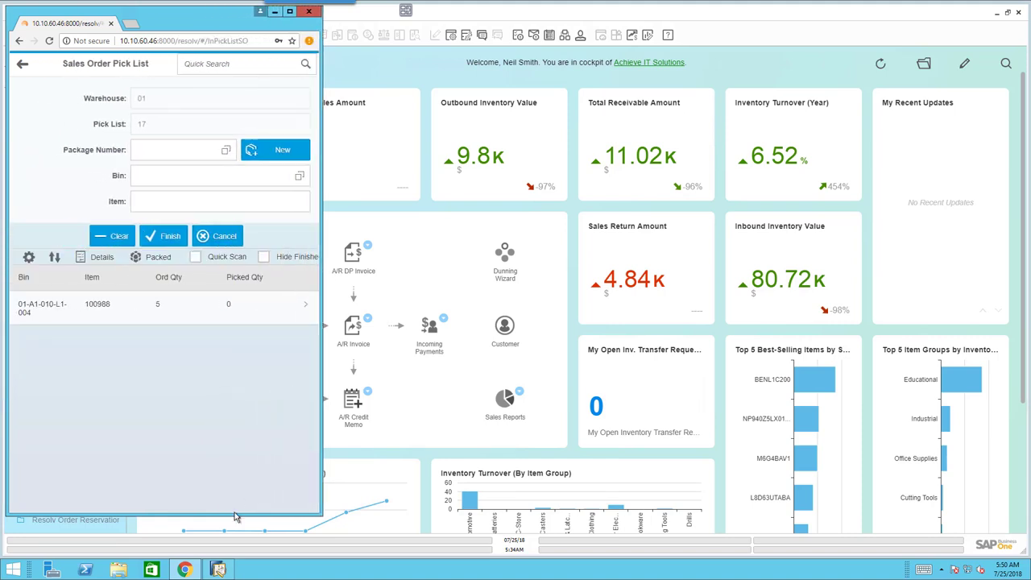
With Hide Finished on, pick 5 CS of item 100988 from bin 01-A1-010-L1-004 unpackaged
click(264, 258)
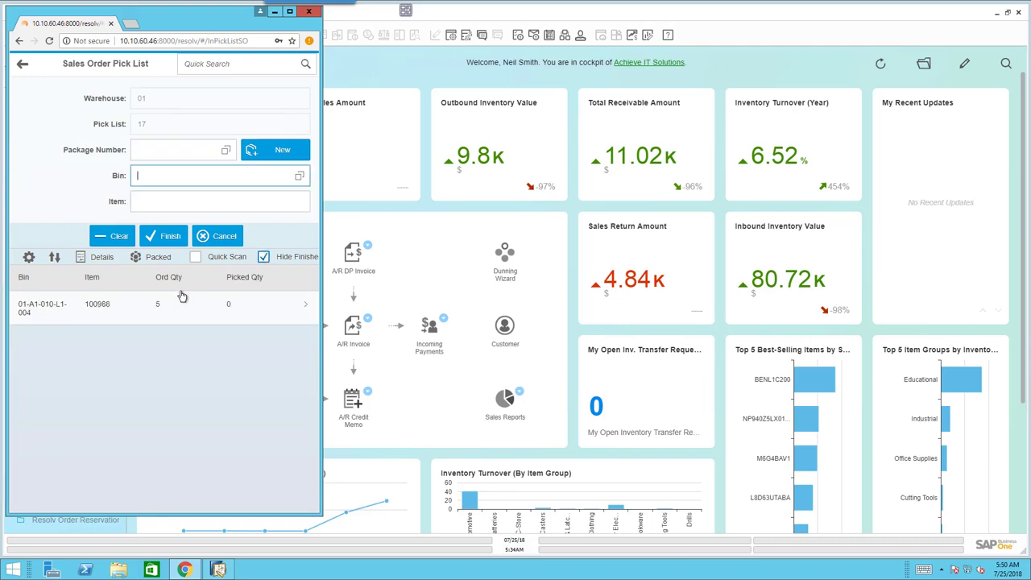
click(48, 313)
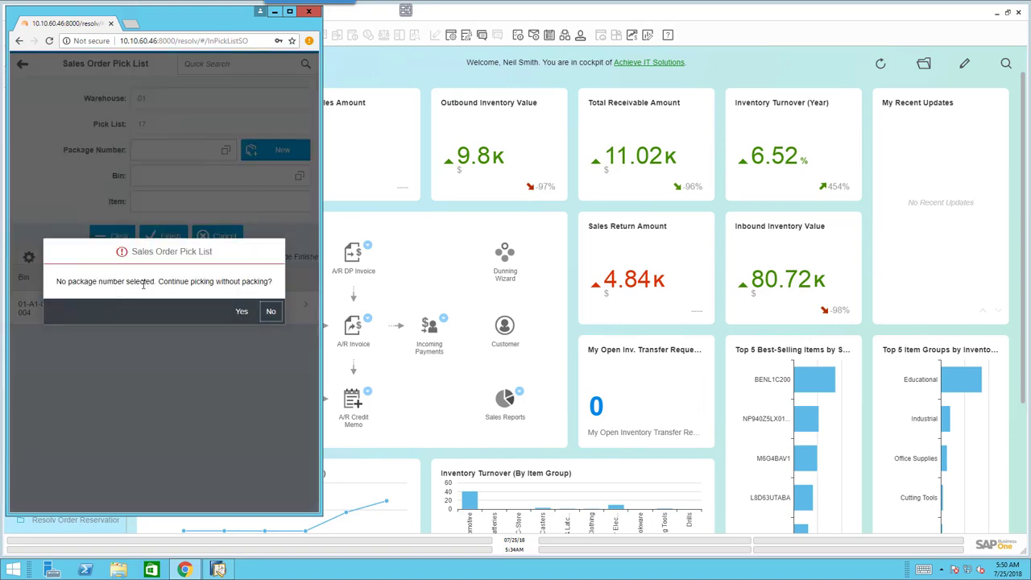
click(241, 312)
click(242, 318)
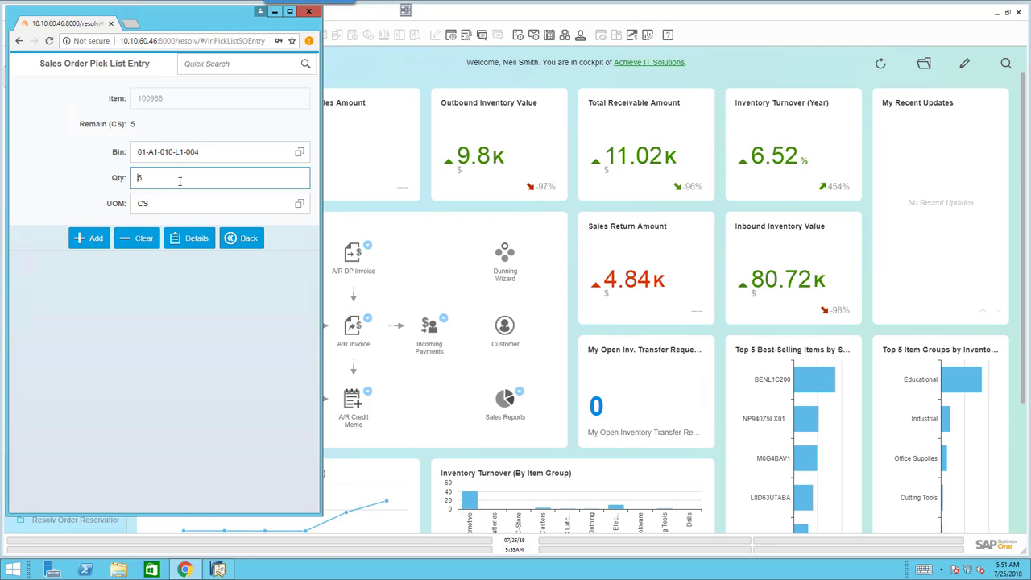
click(90, 243)
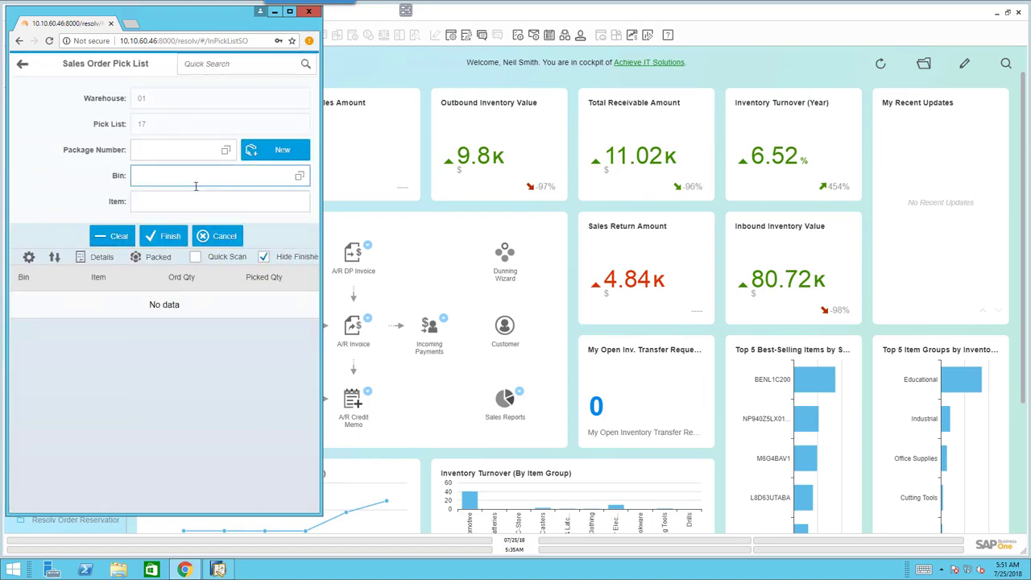
Finish and confirm posting of pick list 17, then acknowledge the success message
click(164, 234)
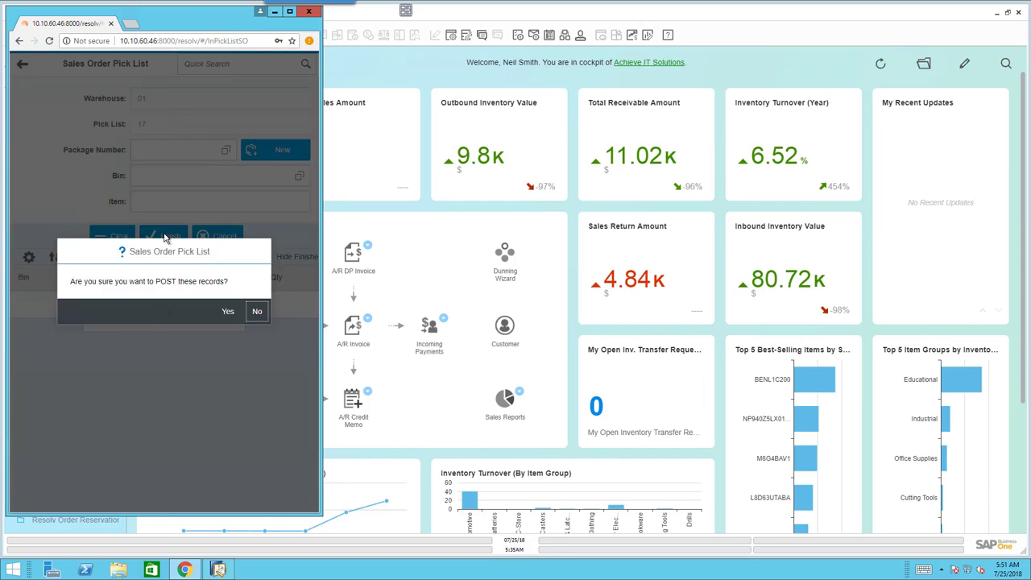
click(228, 311)
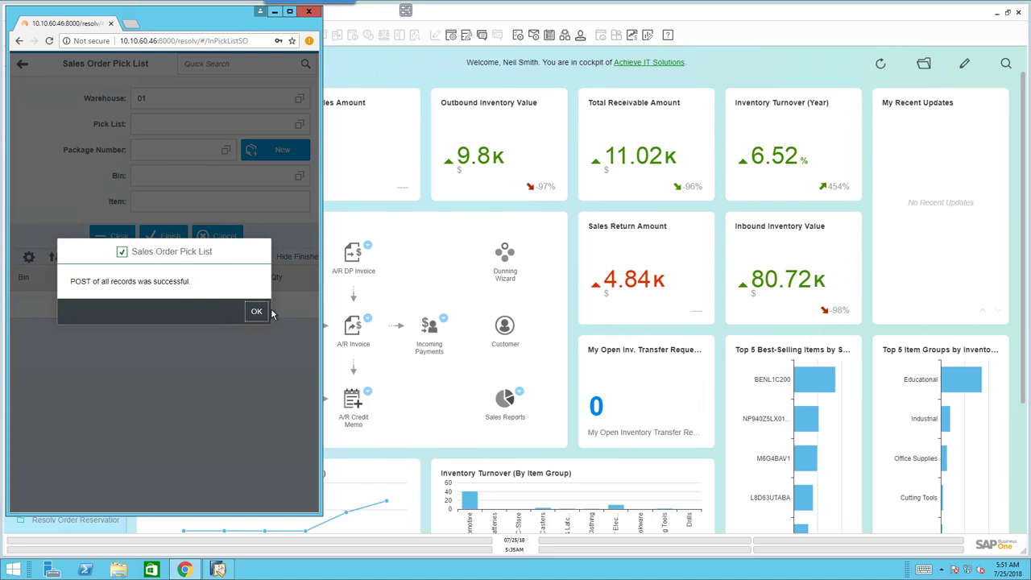
click(259, 313)
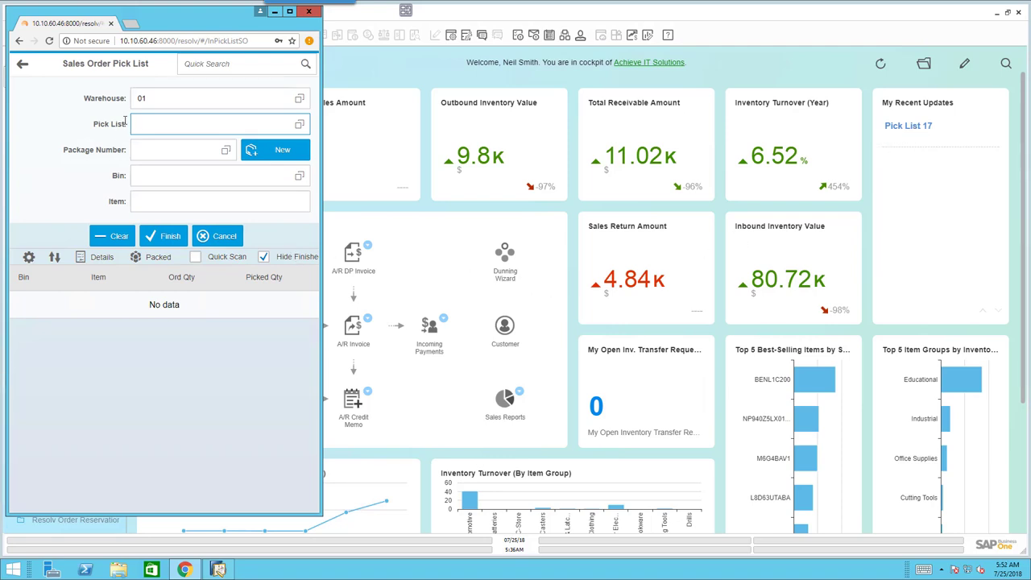
Back out twice to the Main Menu, view the RMA Menu's return options, then go back
click(23, 67)
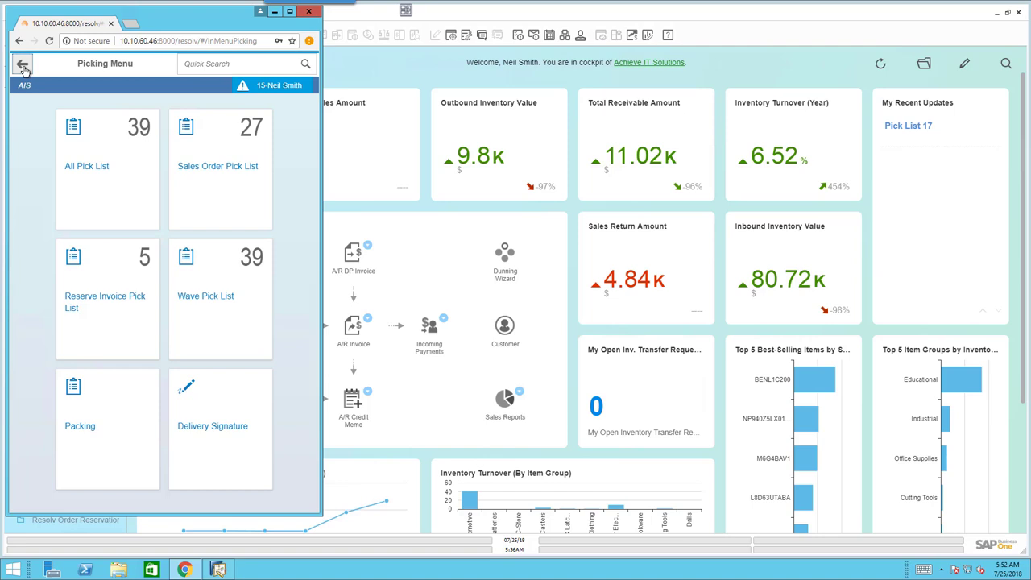
click(24, 67)
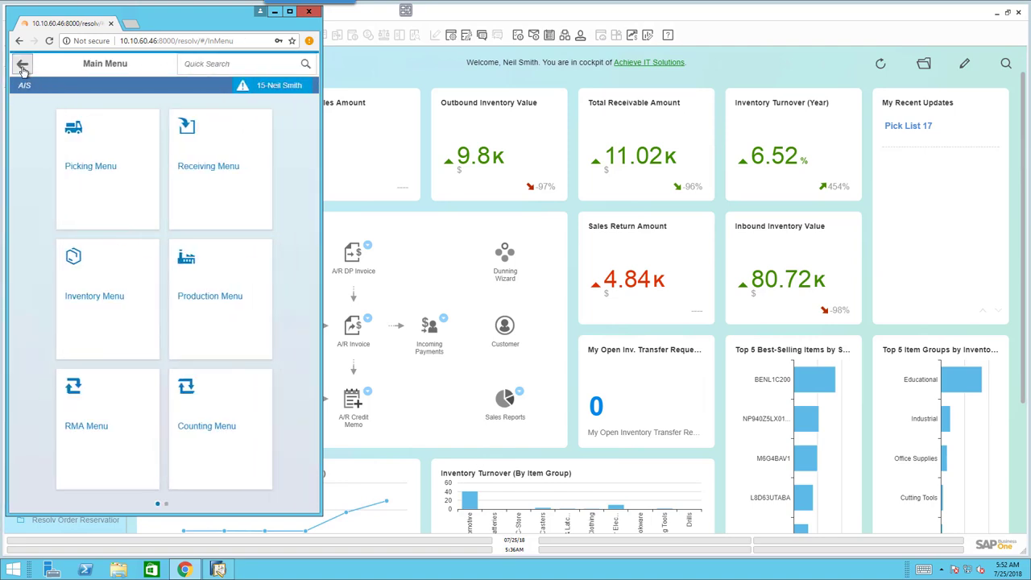
click(99, 436)
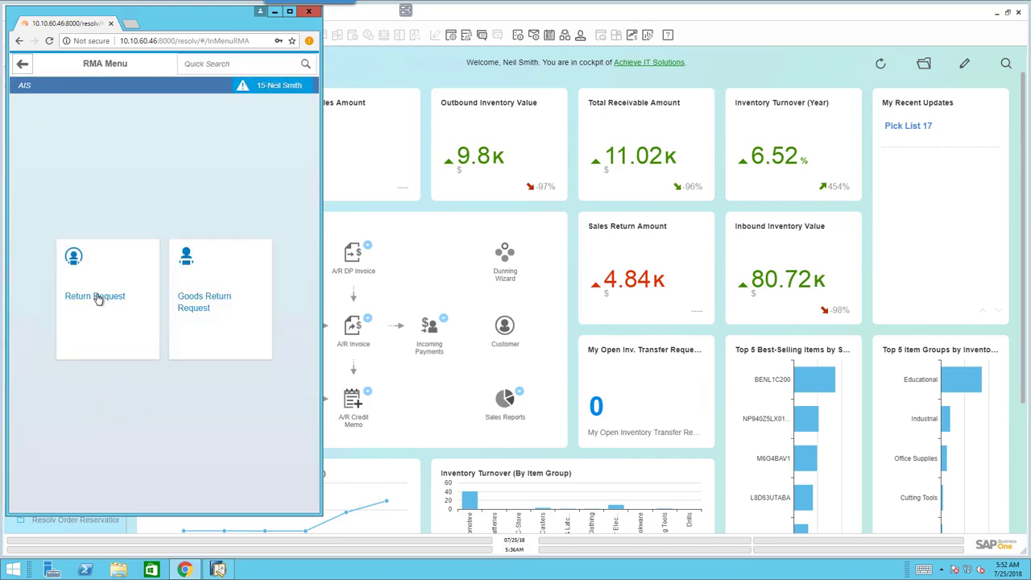
click(23, 64)
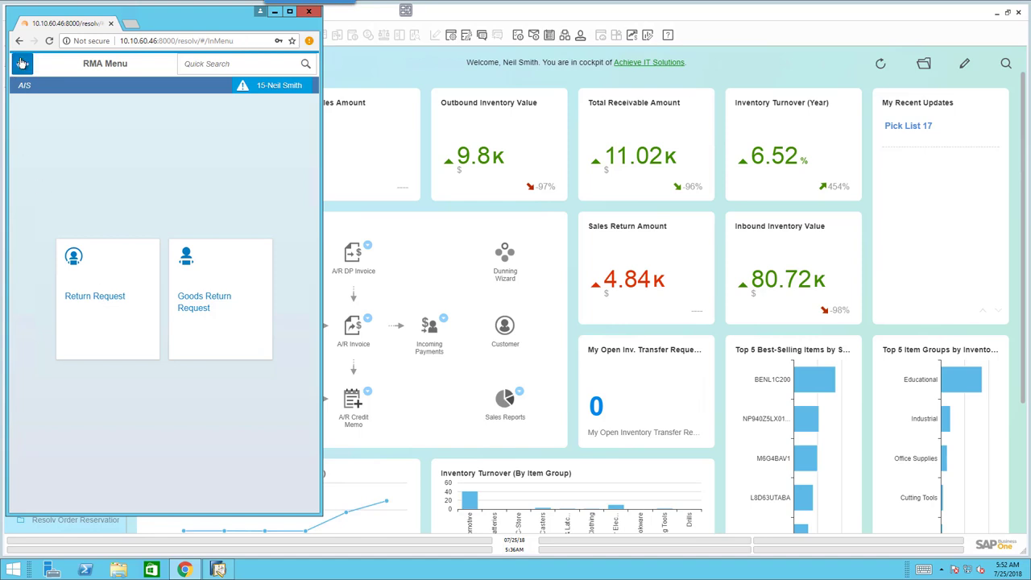